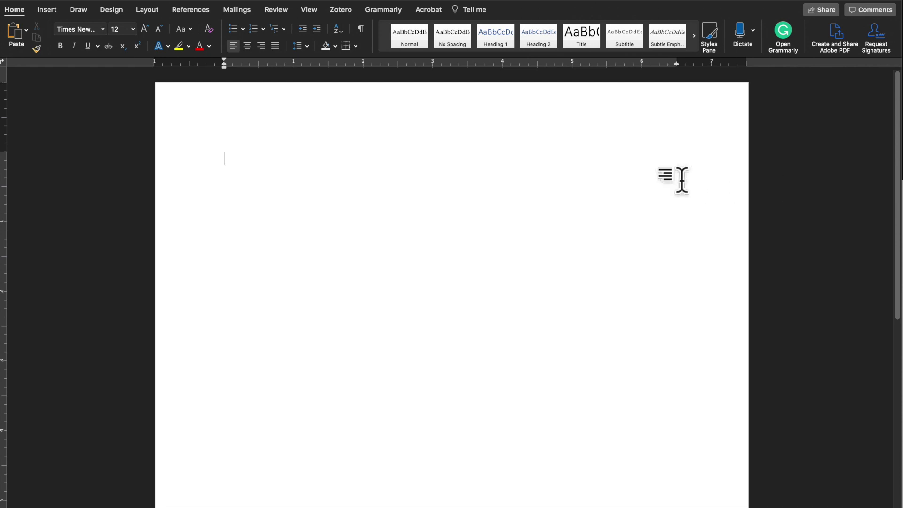
Step: Set the blank document's paragraph line spacing to Double
right_click(237, 160)
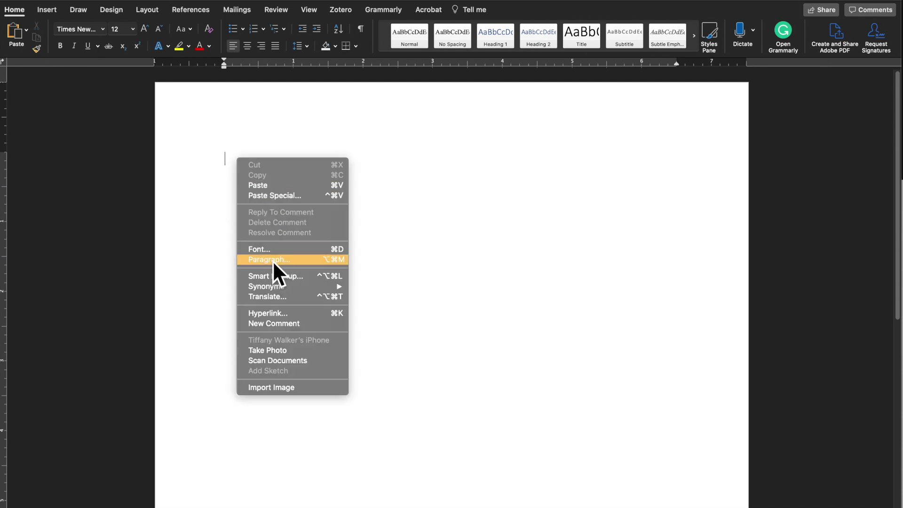
click(292, 260)
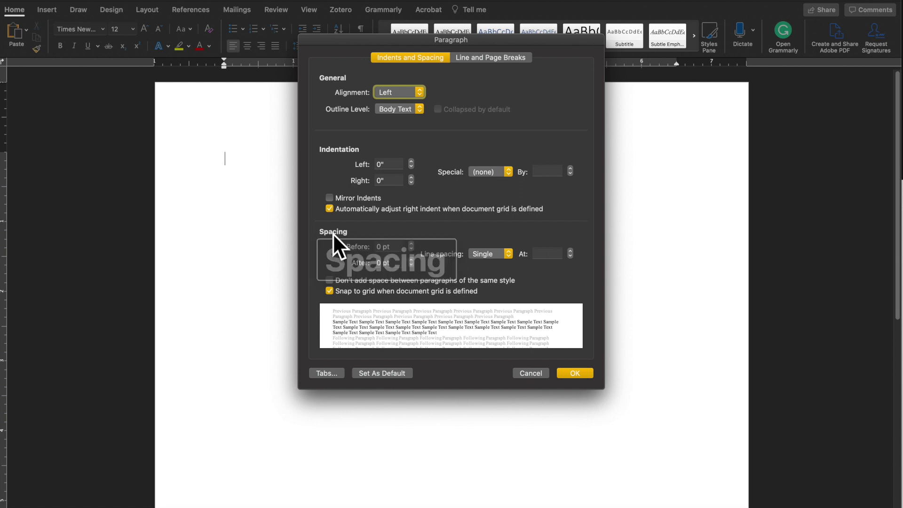
click(479, 256)
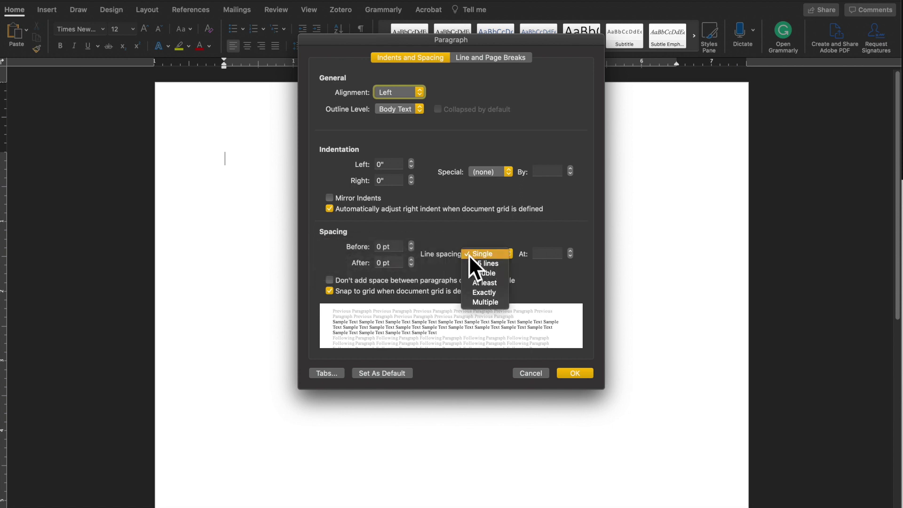
click(490, 273)
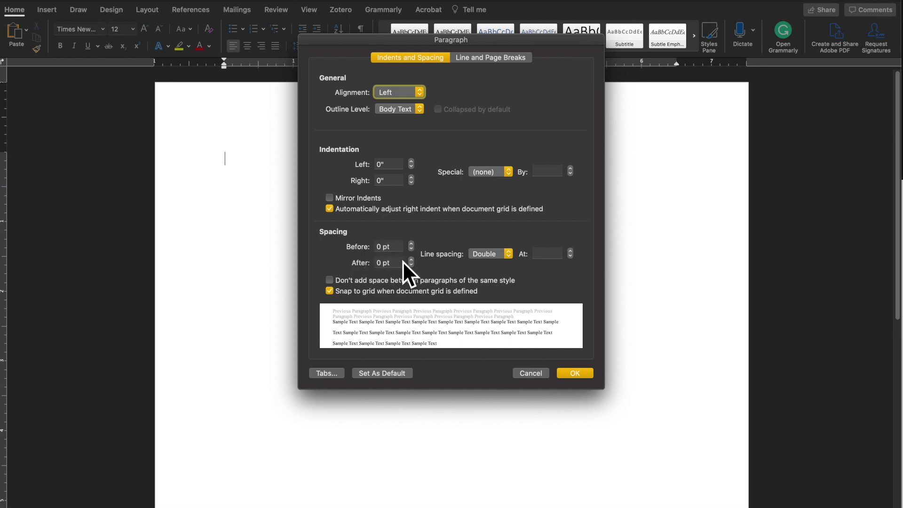
click(575, 373)
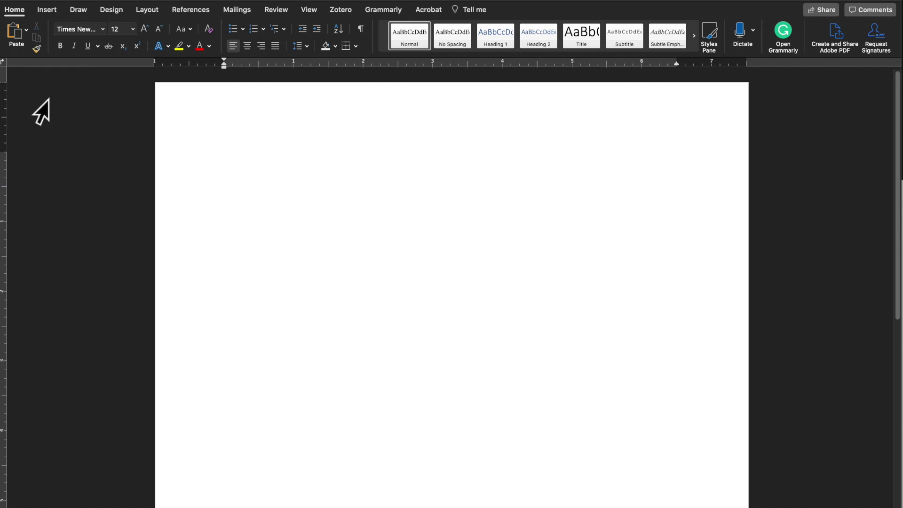
Step: Apply the Normal page margins of 1 inch on all sides
click(148, 9)
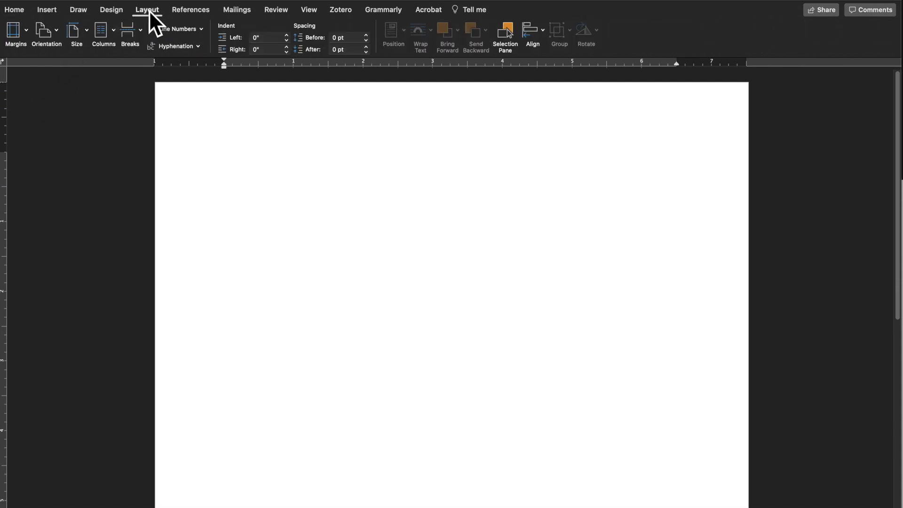
click(19, 32)
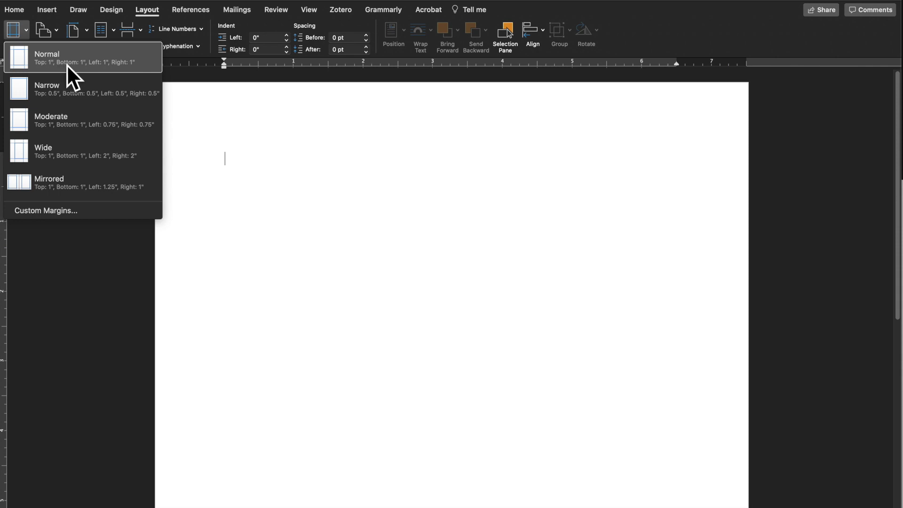
click(115, 61)
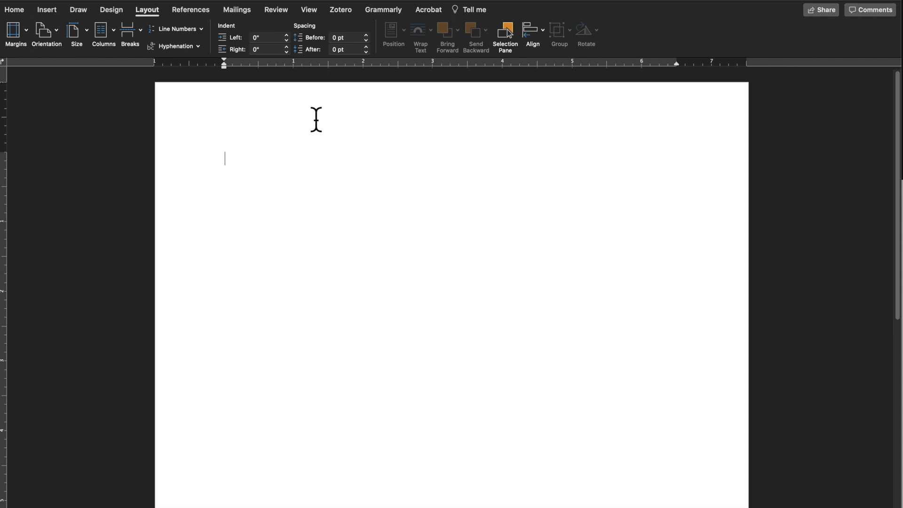
Step: Add a right-aligned page number from within the page header, and return to the document body
double_click(359, 125)
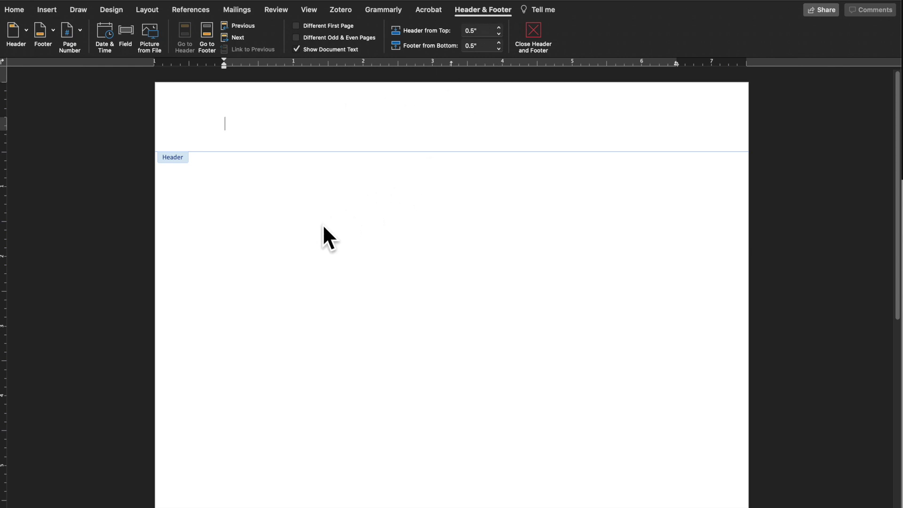
double_click(287, 233)
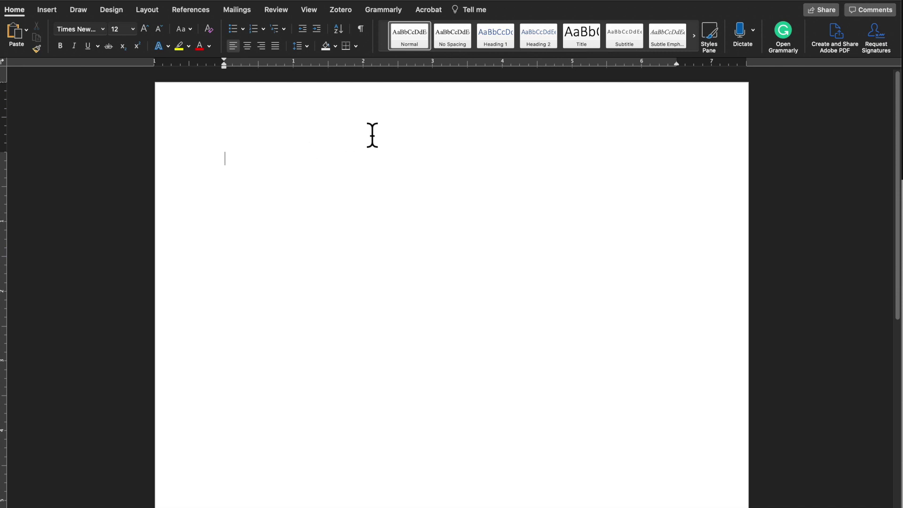
double_click(361, 121)
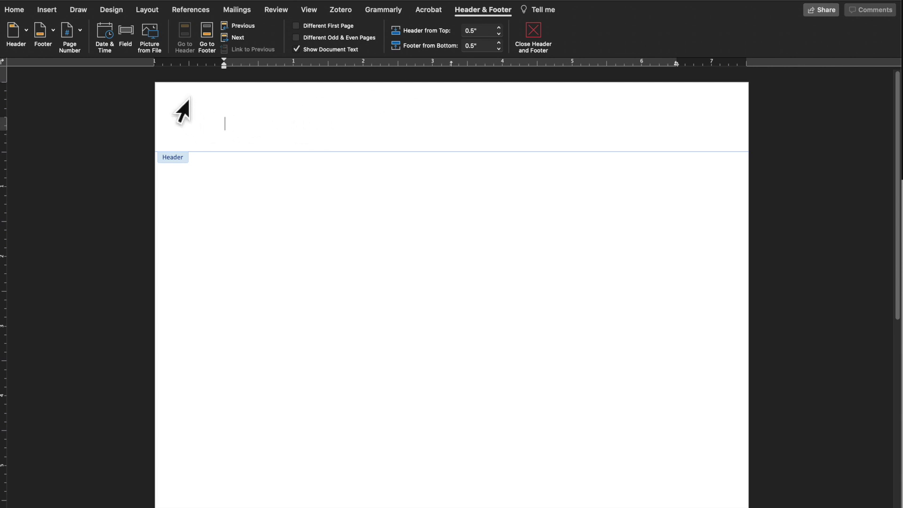
click(76, 35)
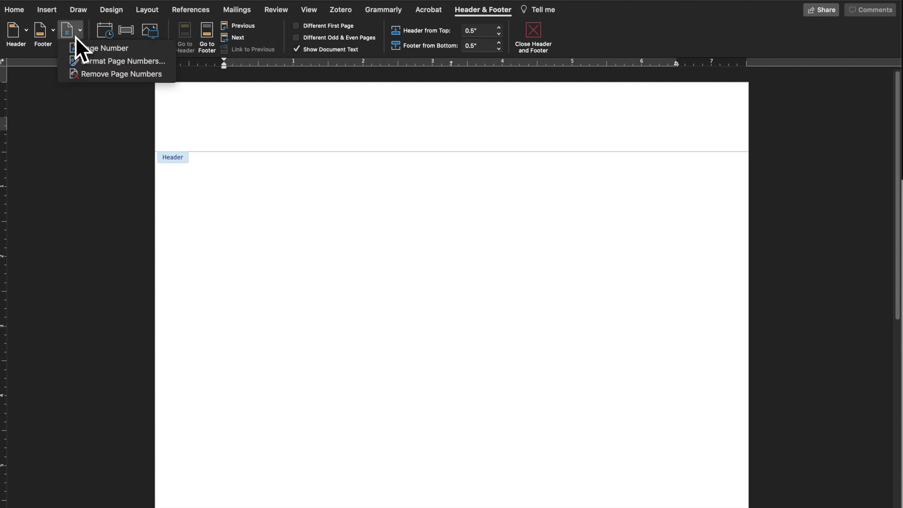
click(109, 48)
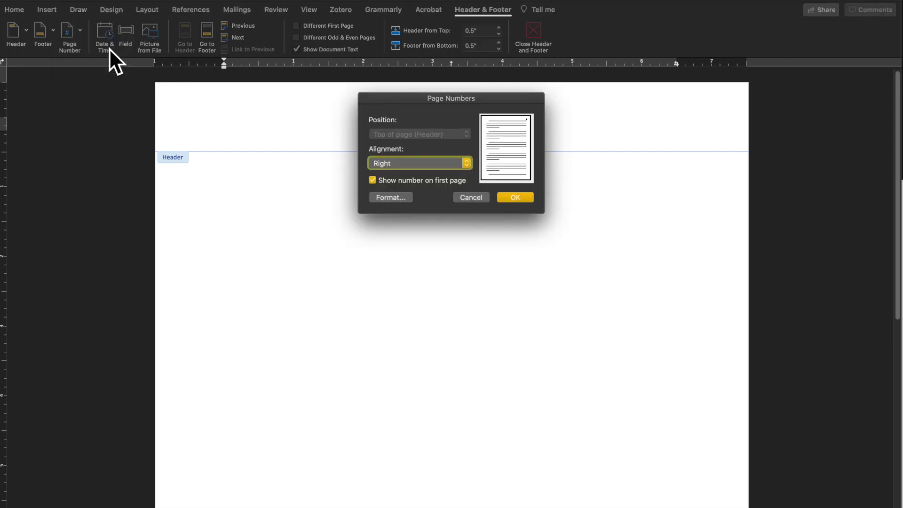
click(390, 161)
click(414, 164)
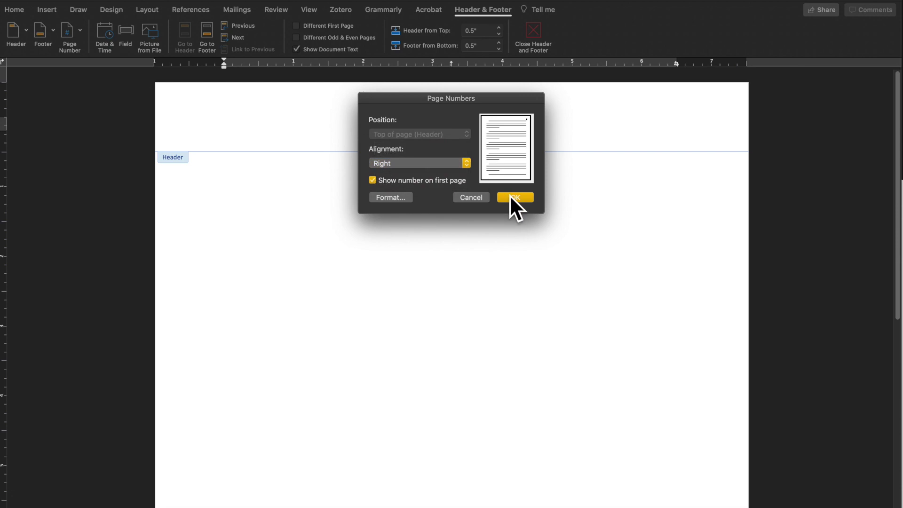
click(514, 199)
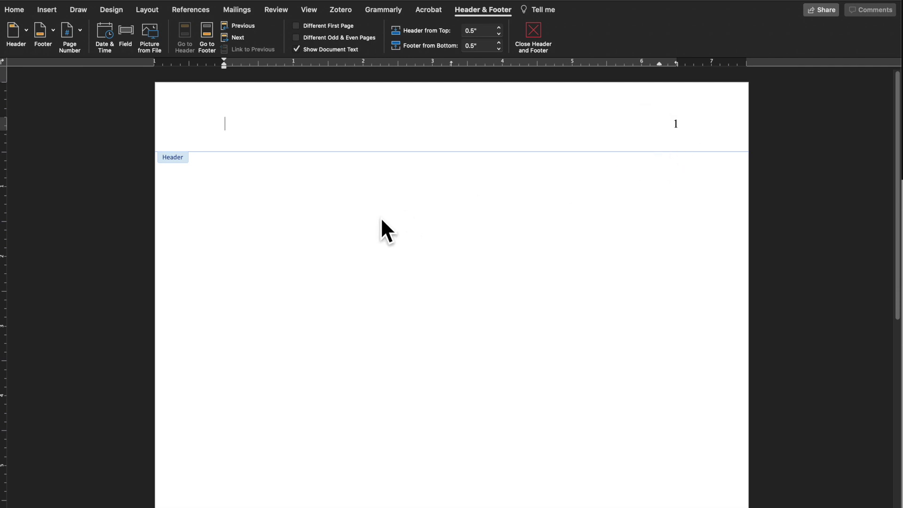
double_click(235, 208)
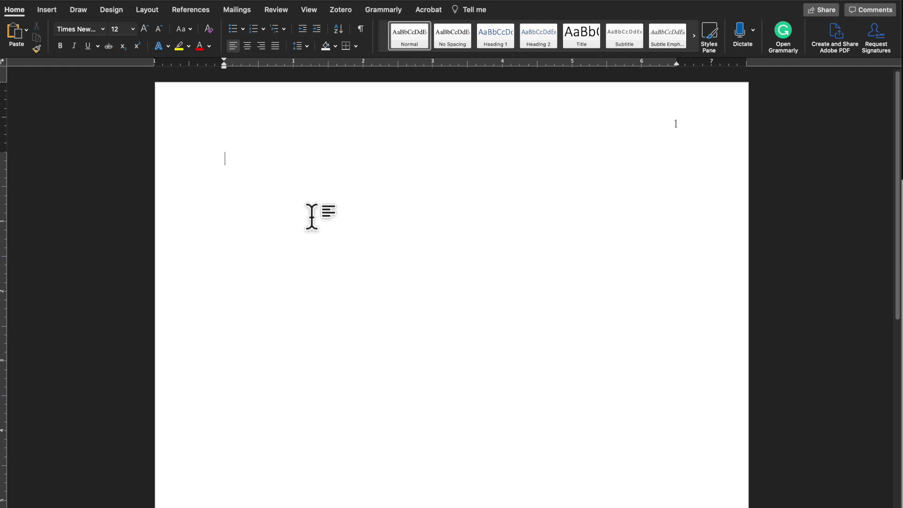
Step: Insert a page number at the top of the page with right alignment, shown on the first page
click(44, 10)
click(44, 10)
click(38, 10)
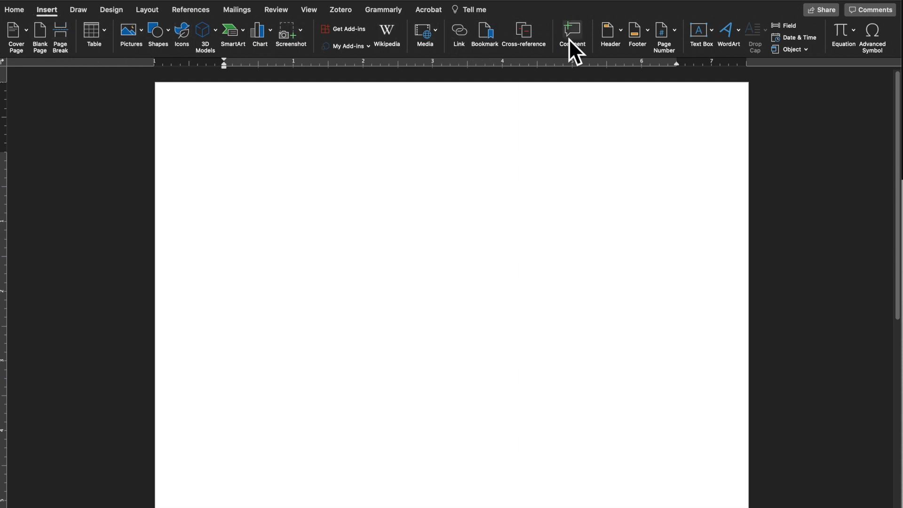
click(671, 33)
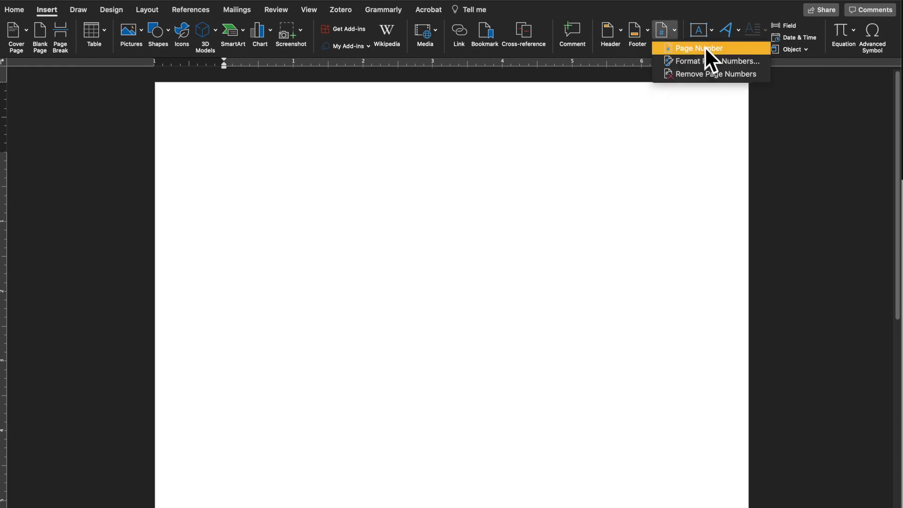
click(726, 47)
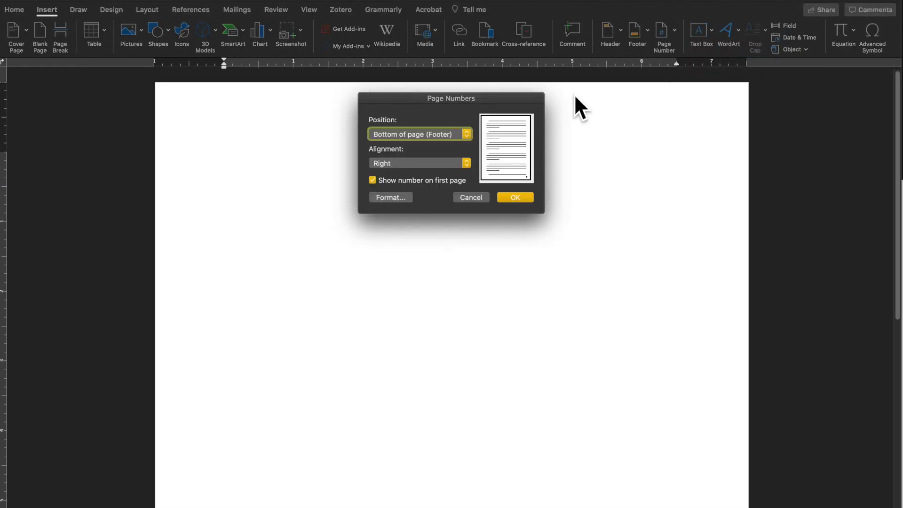
click(402, 135)
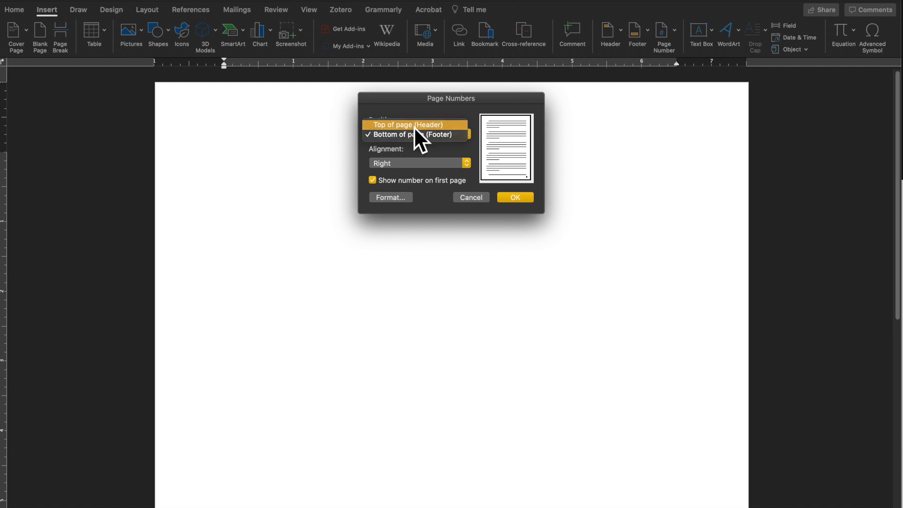
click(415, 126)
click(395, 162)
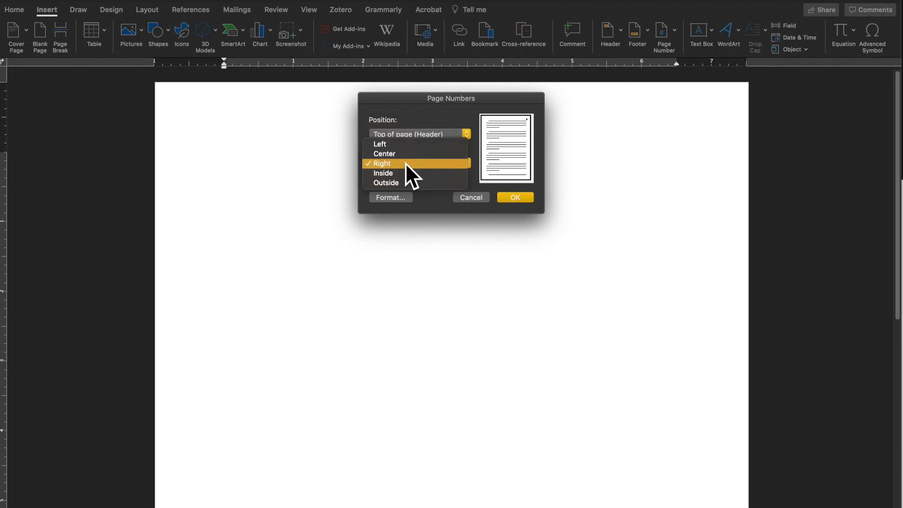
click(402, 163)
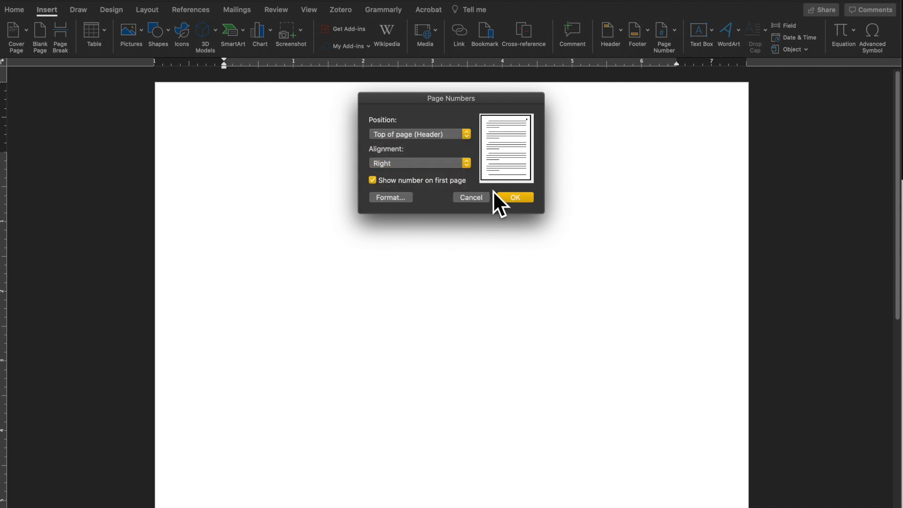
click(515, 198)
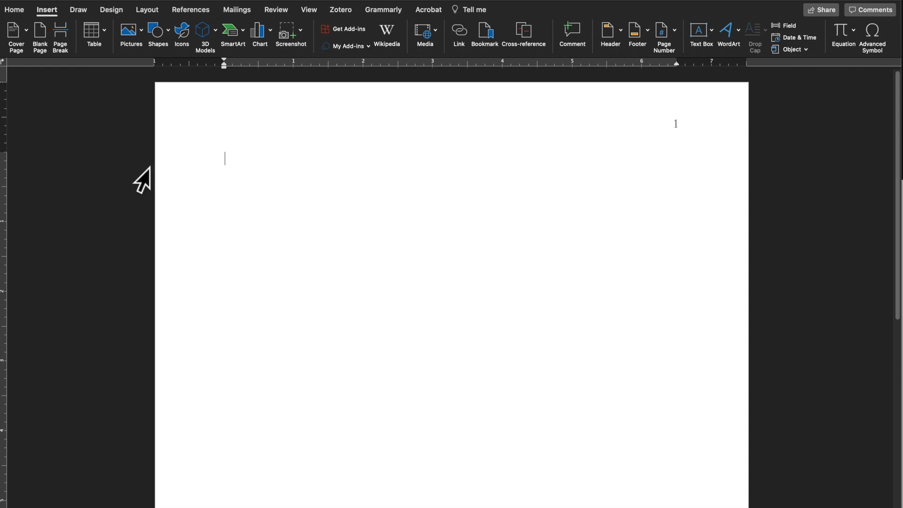
Step: Centre-align the first body paragraph for the title page text
click(15, 10)
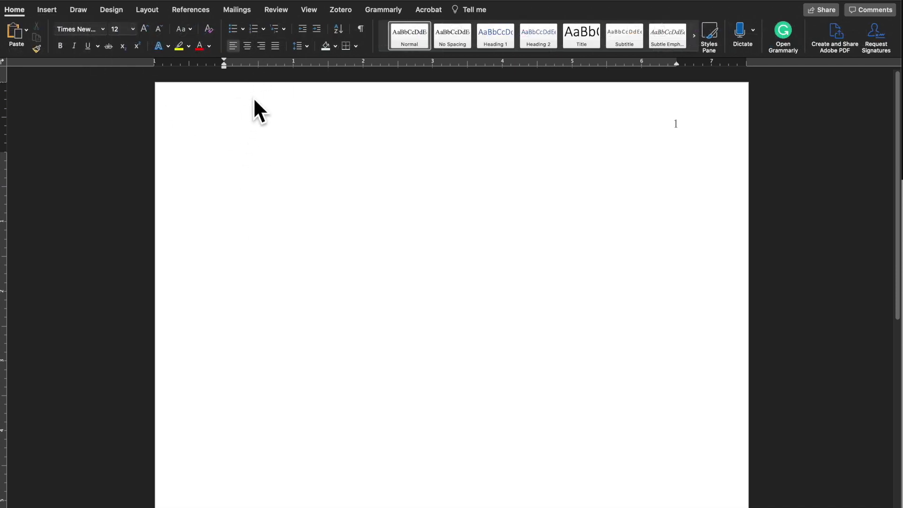
click(12, 11)
click(13, 10)
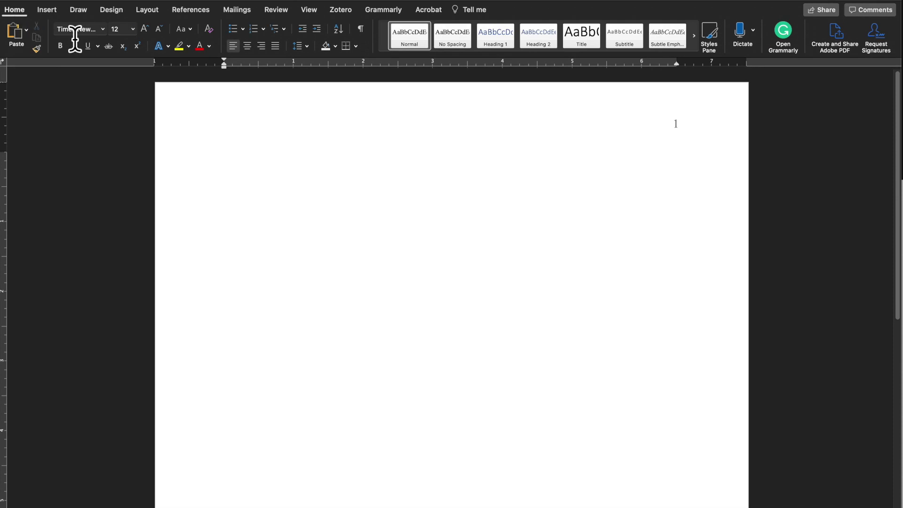
click(248, 45)
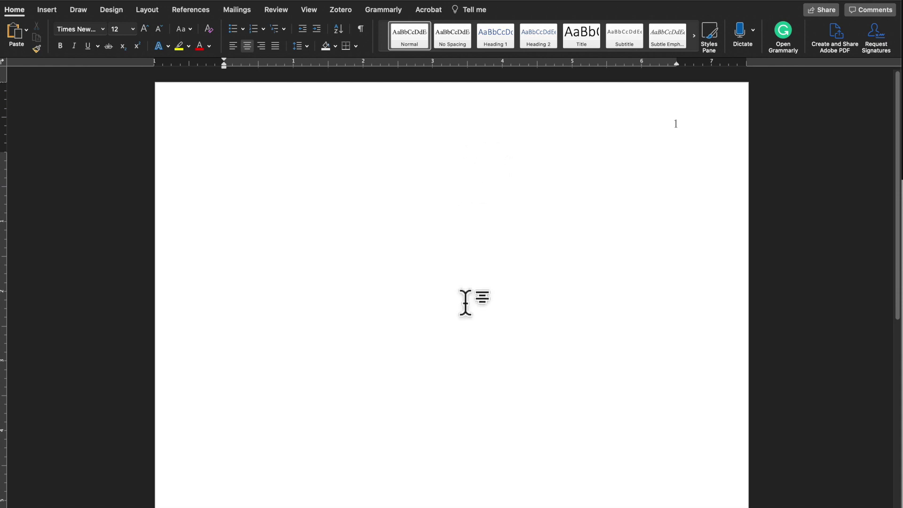
Step: Enter the bold title "Place Sample Title Here" three lines below the start of the page body
key(Return)
click(59, 50)
text(Plac)
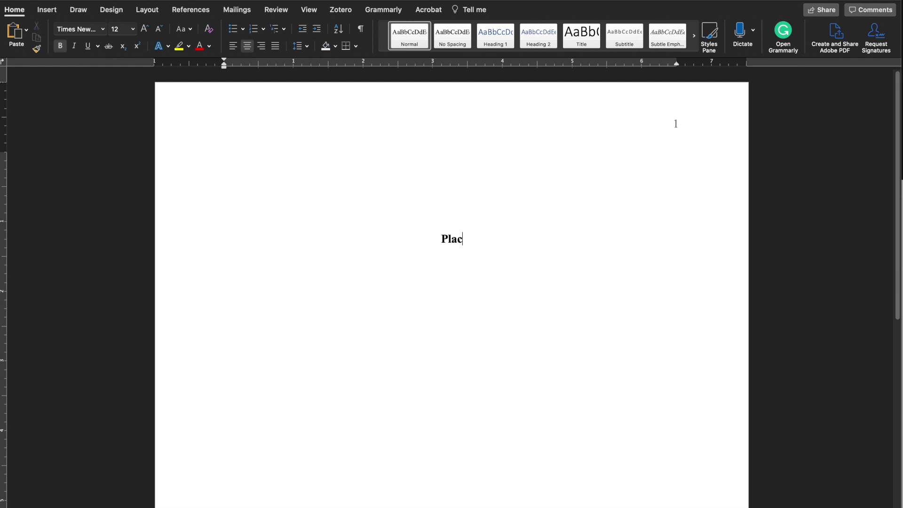
text(e Sample )
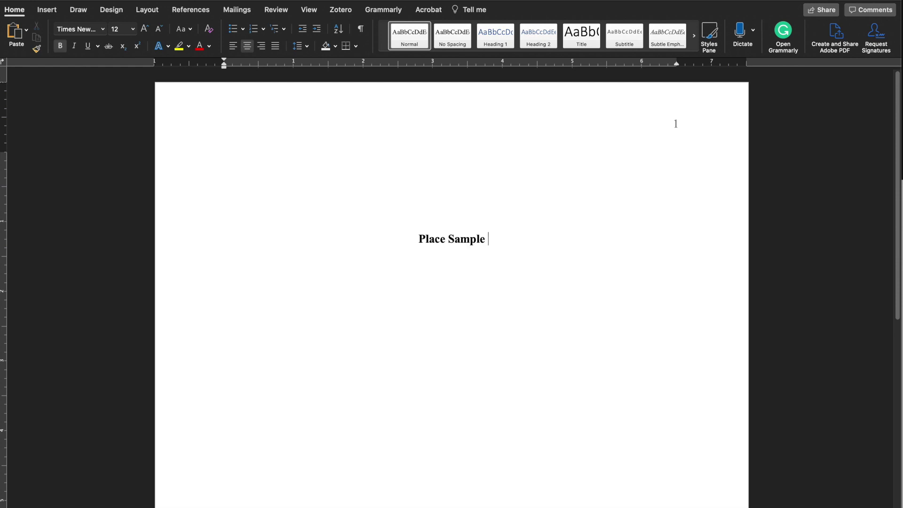
text(Title Here)
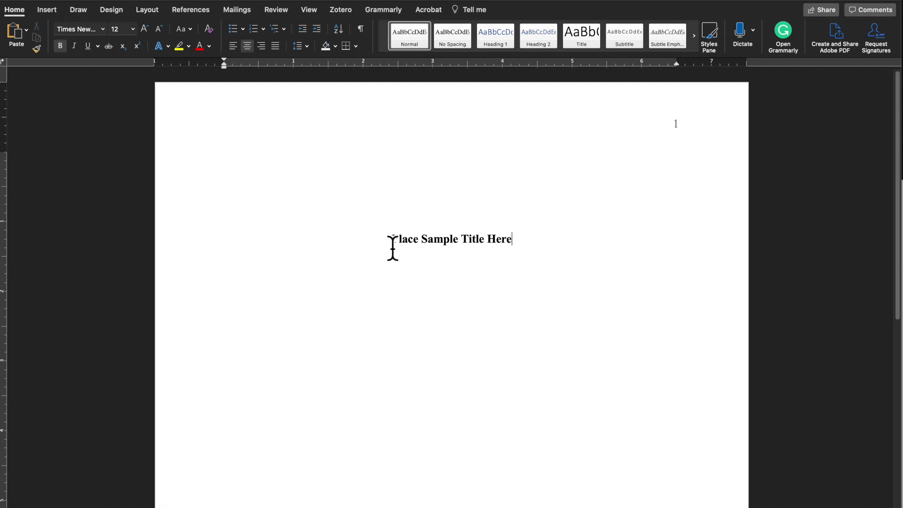
drag(394, 247, 512, 246)
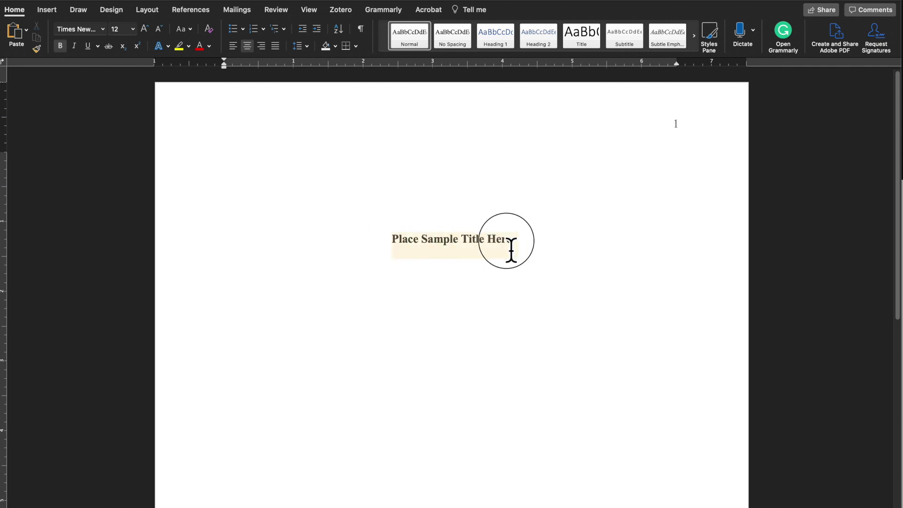
click(547, 262)
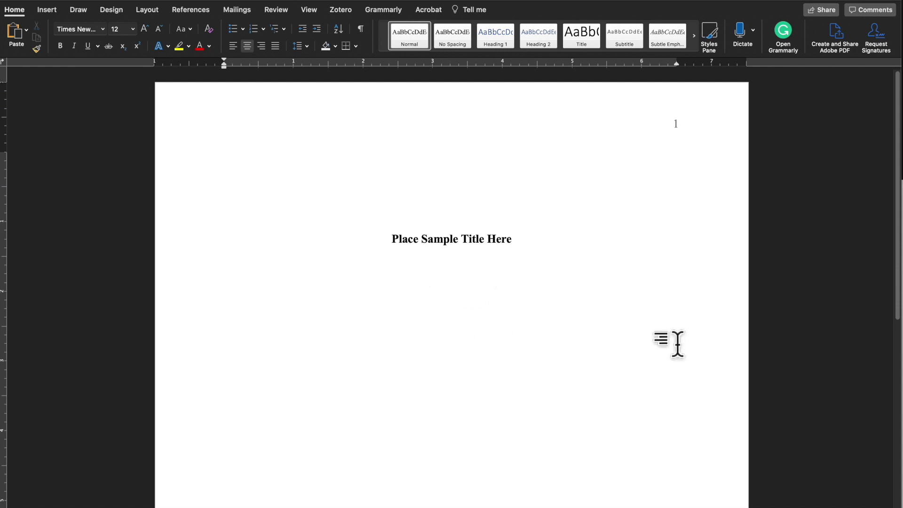
Step: Below the title, after a blank line, enter the author's full name and the affiliation "Broward College Library, Broward College"
text(Tiffan)
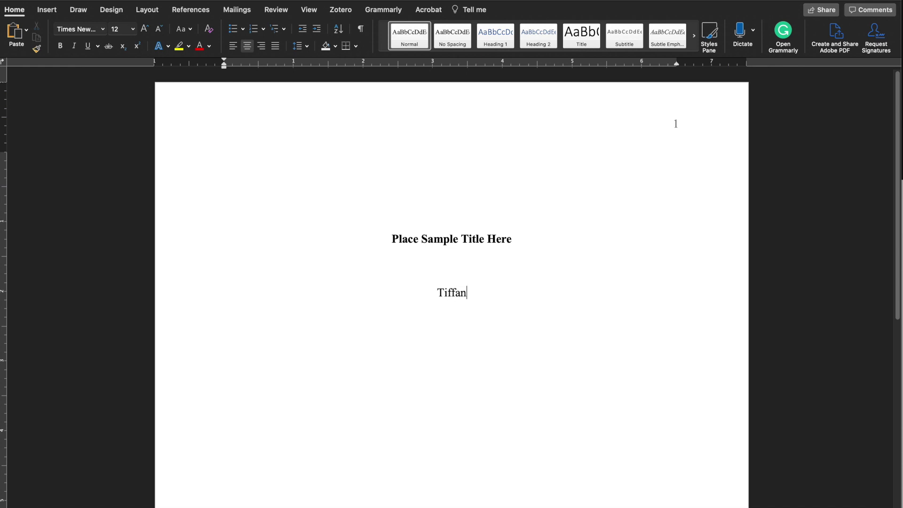
text(y Walker)
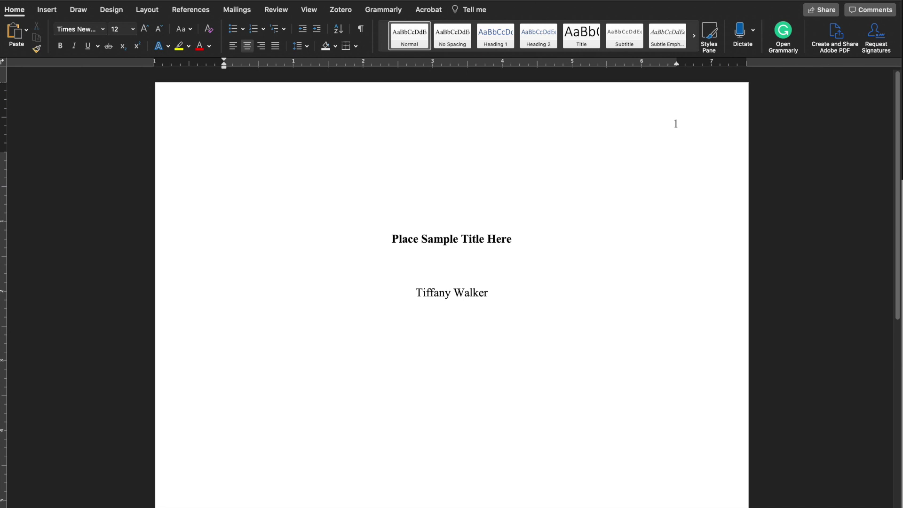
text(Broward College L)
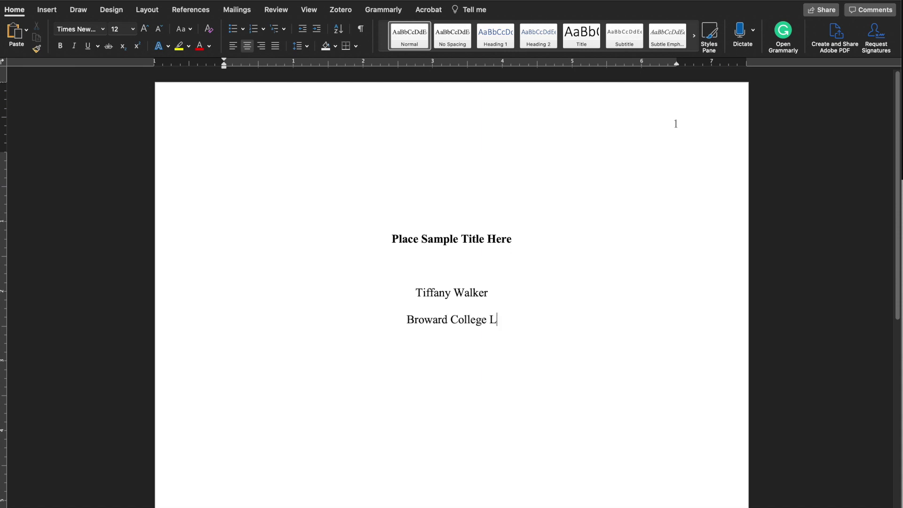
text(ibrary,)
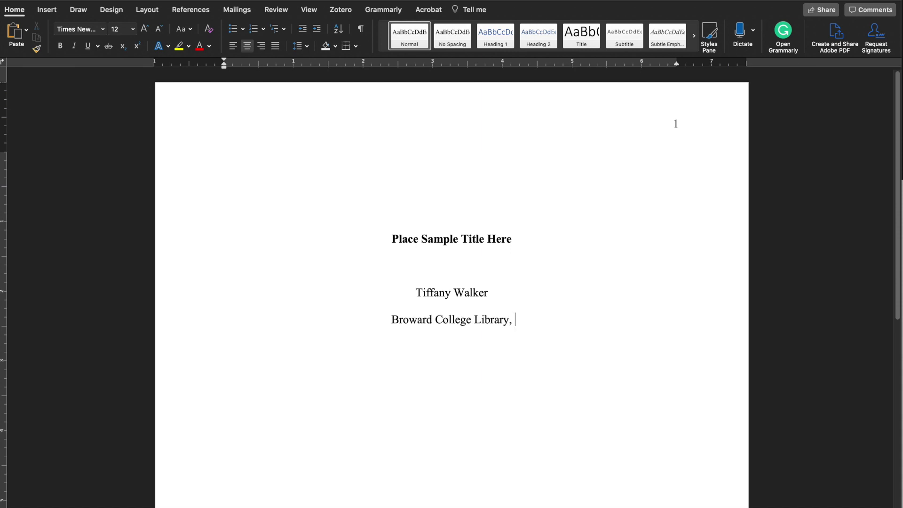
text( Broward Coll)
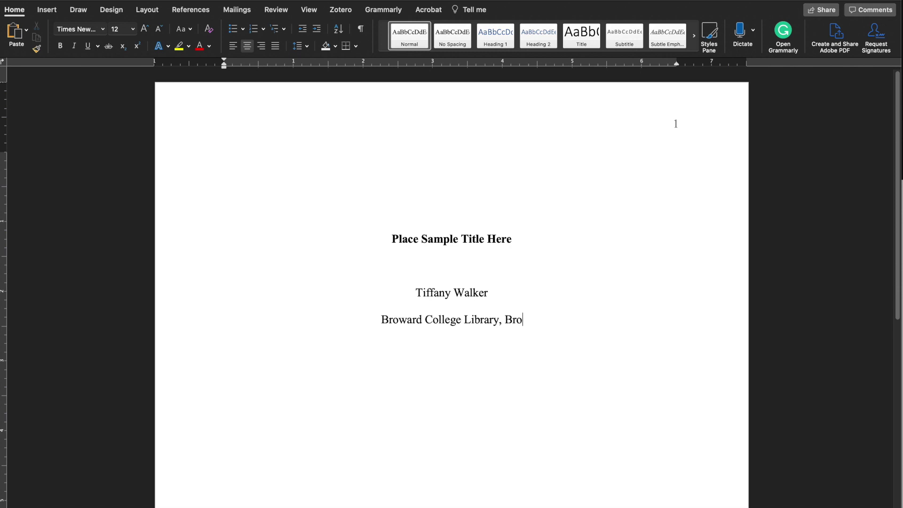
text(ege)
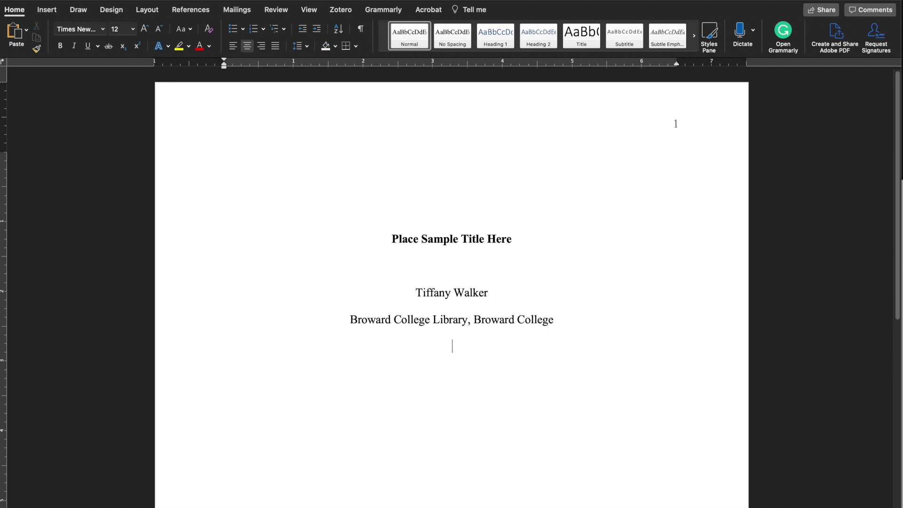
Step: Add the course line "LIS0011: Intro to APA Style" below the affiliation on the title page
text(LIS0011: Intro)
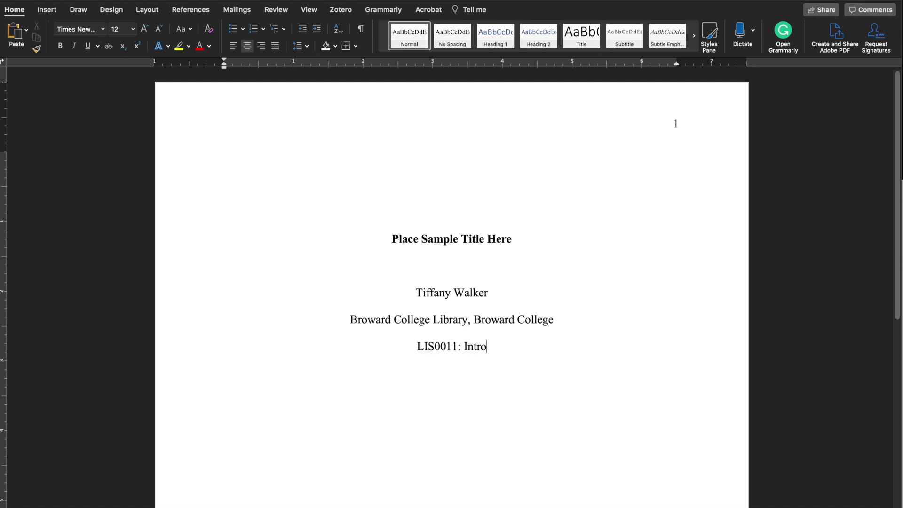
text( to APA)
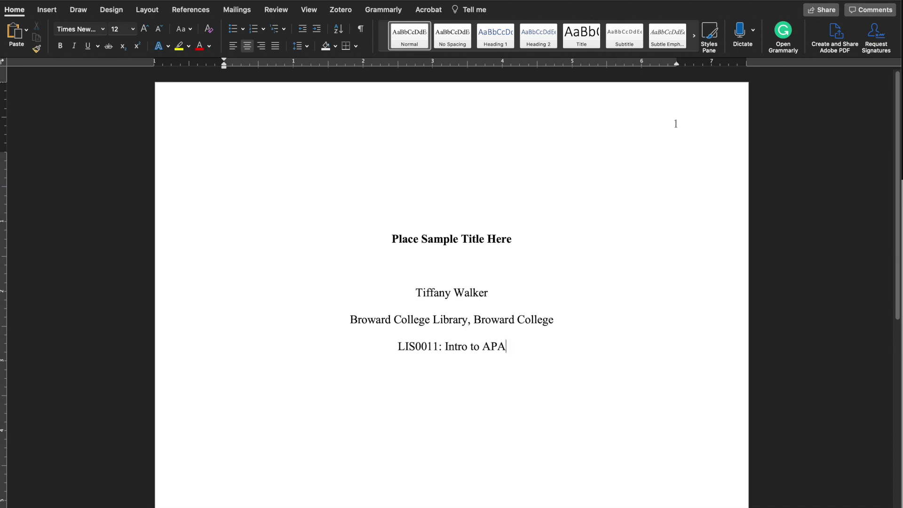
text( Style)
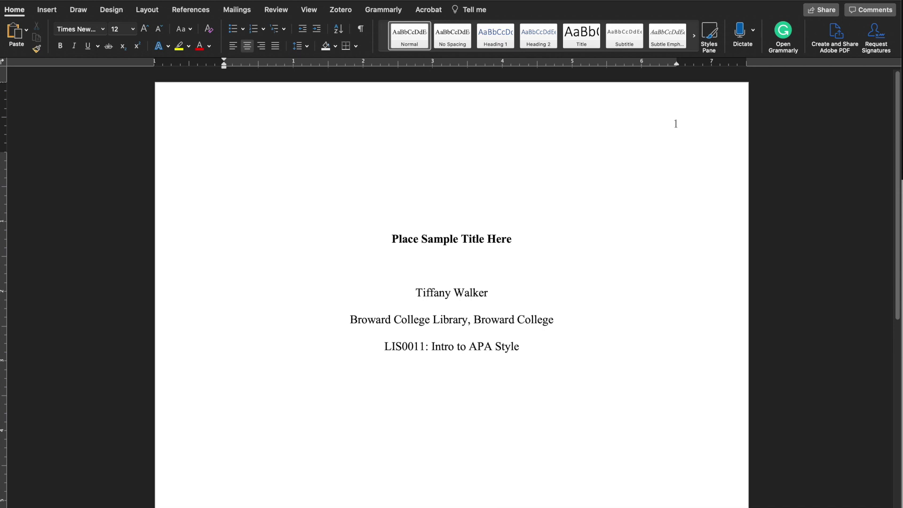
Step: Complete the title page with the lines "Professor's Name" and "December 2, 2020"
text(Professor's Name)
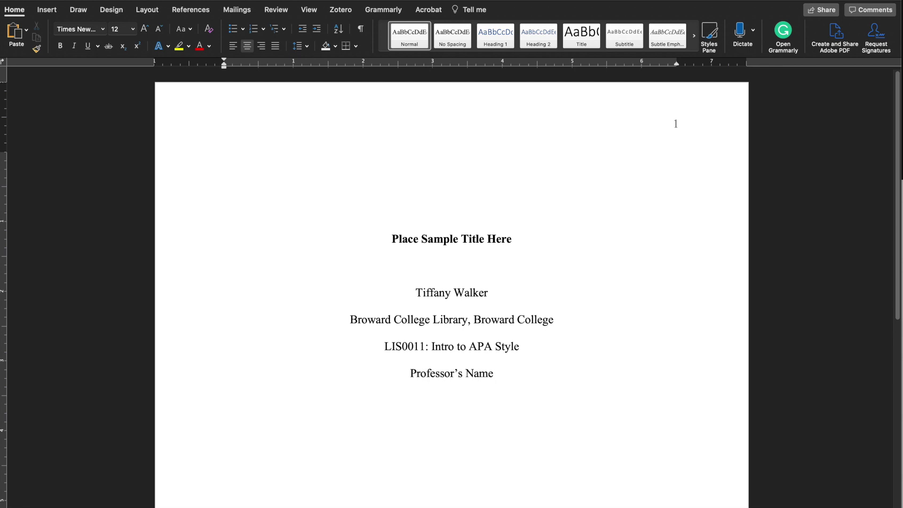
text(Decem)
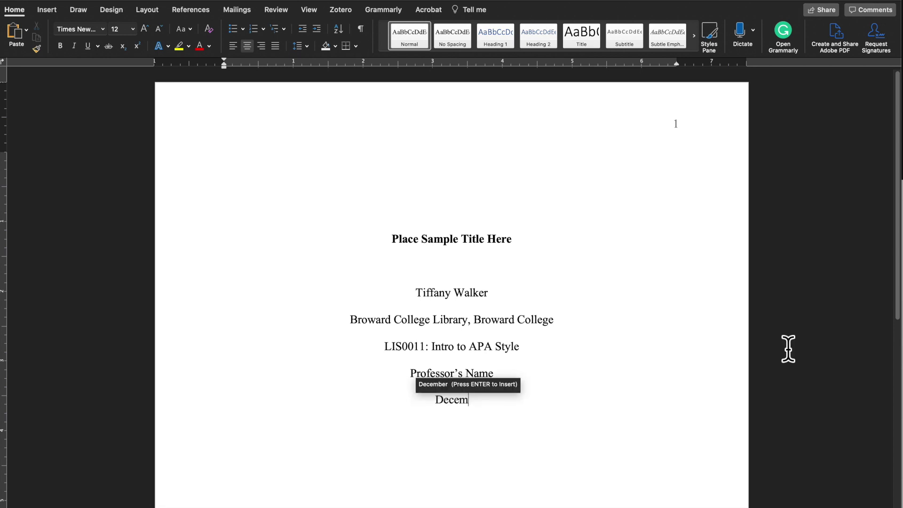
text(be)
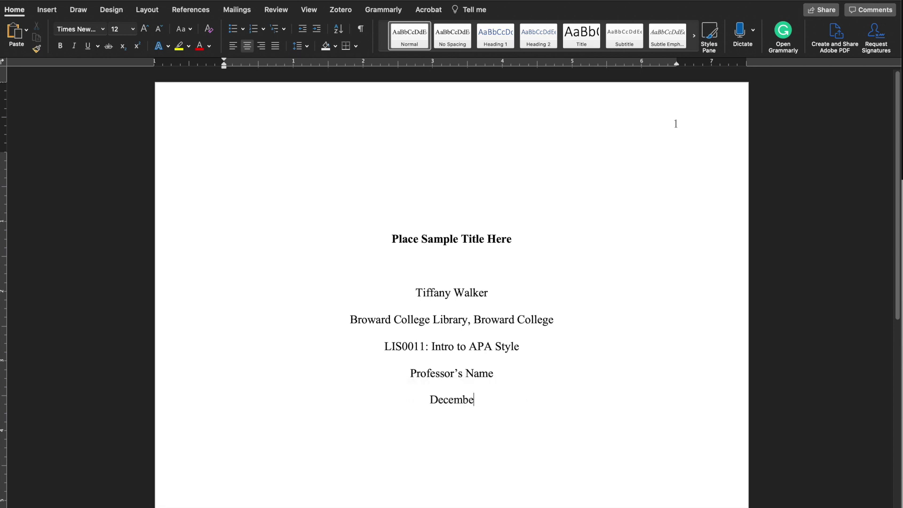
text(r 2, 2020)
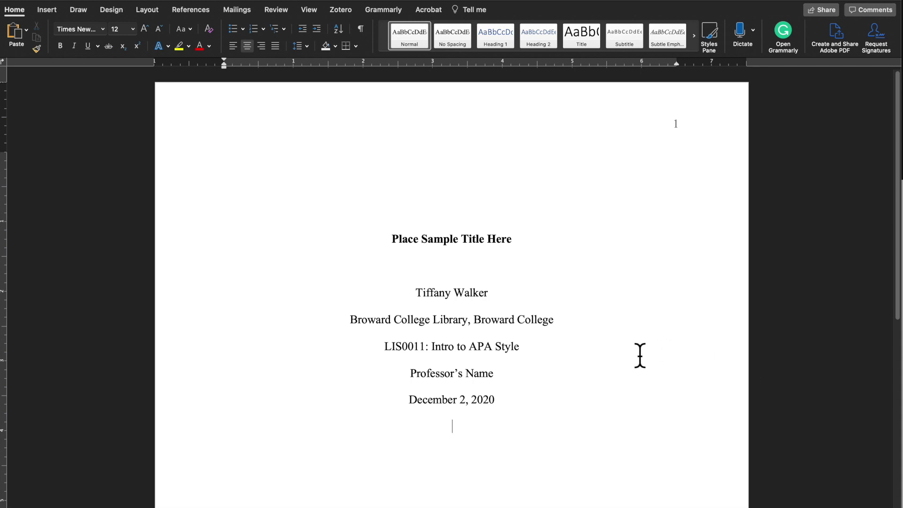
Step: Insert a page break on the line below the date to start a second page
key(Return)
scroll(548, 387, down, 3)
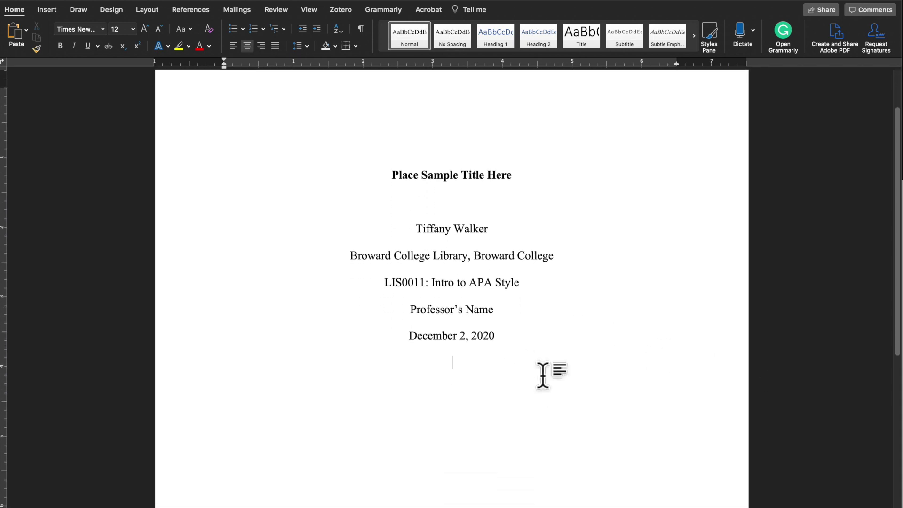
scroll(544, 375, down, 6)
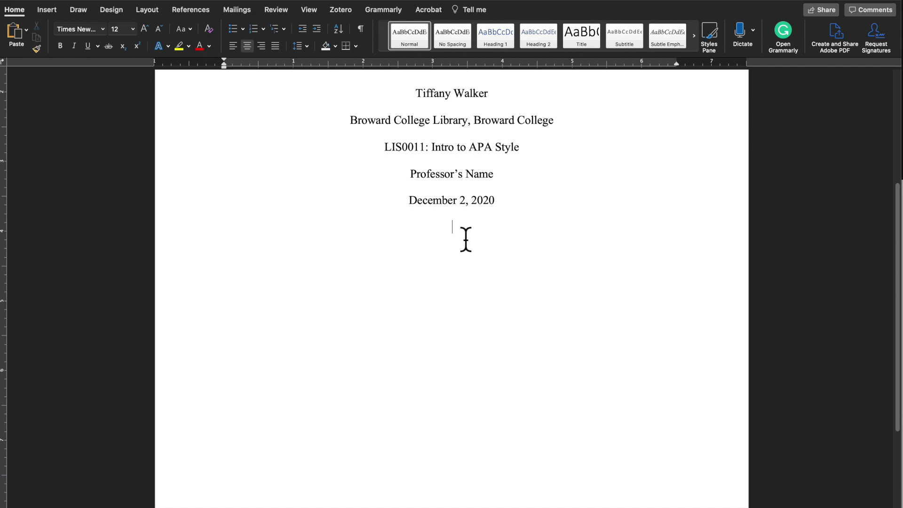
click(50, 12)
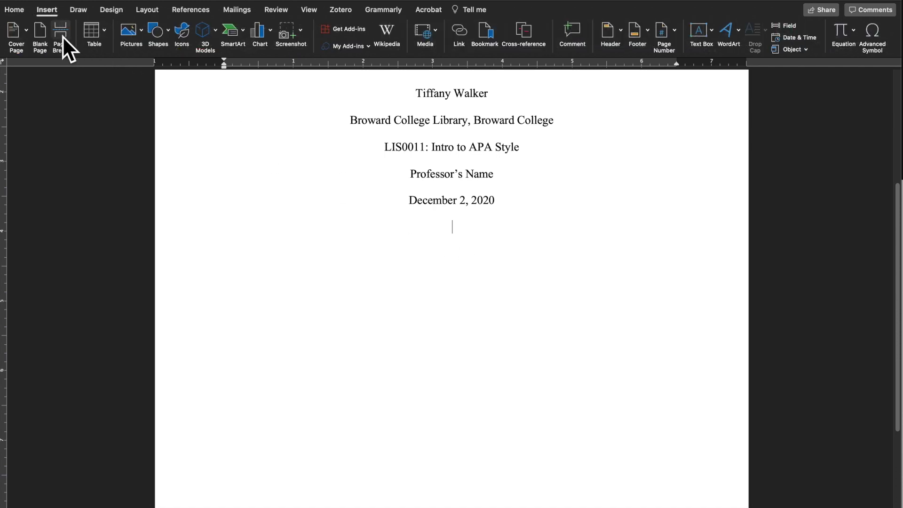
click(61, 33)
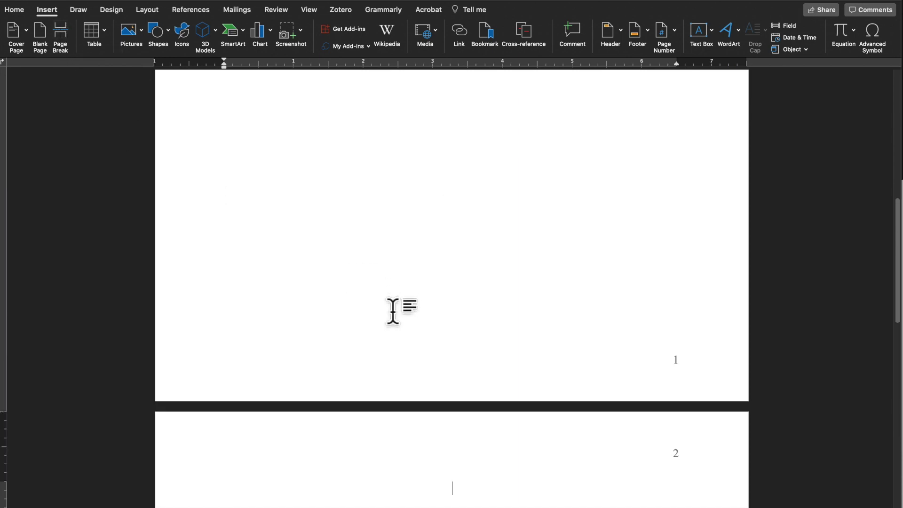
Step: Review the title page and its page break, ending at the first line of page 2
scroll(394, 308, down, 5)
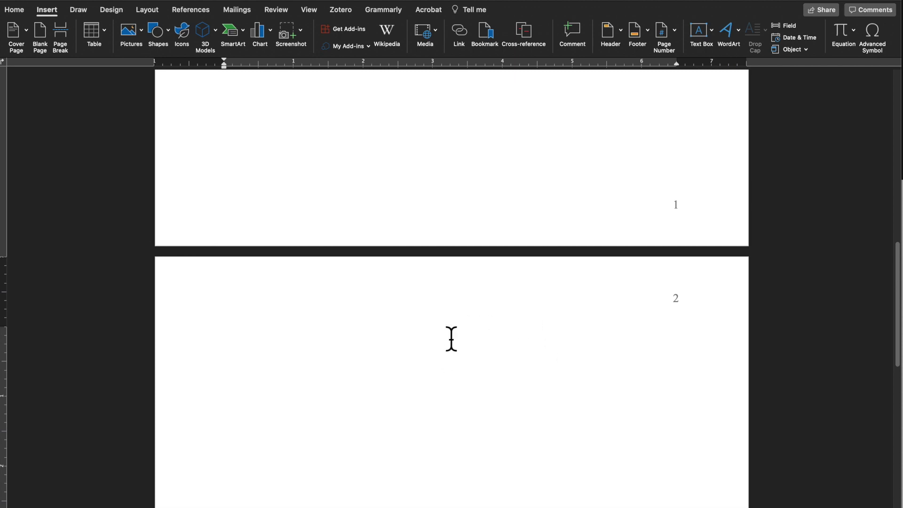
scroll(449, 341, up, 6)
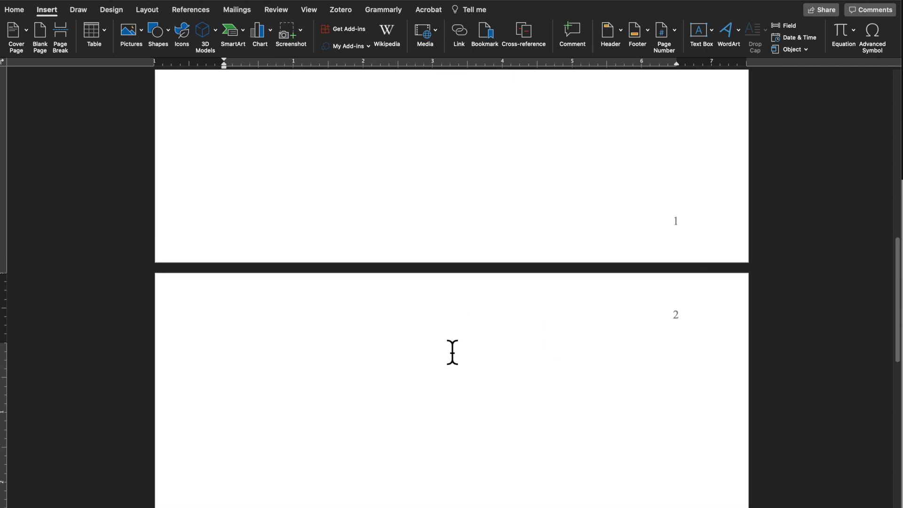
scroll(450, 340, up, 6)
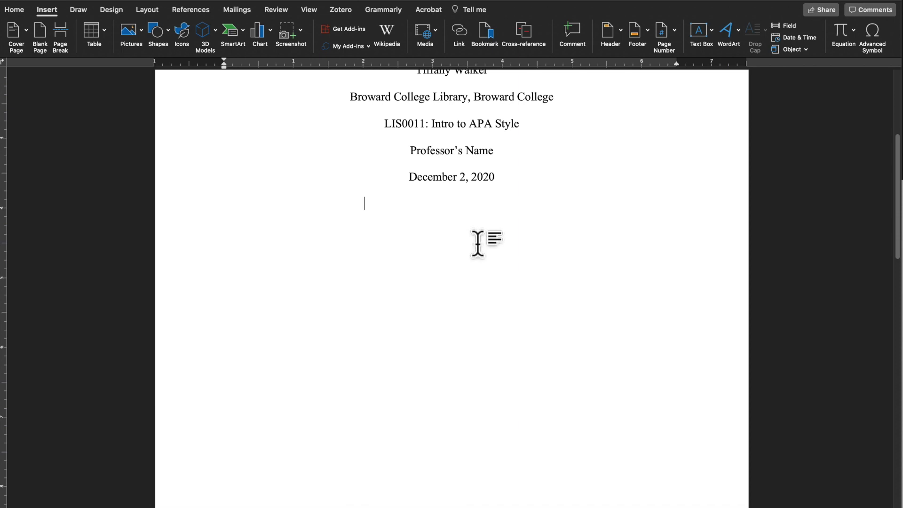
scroll(460, 233, up, 5)
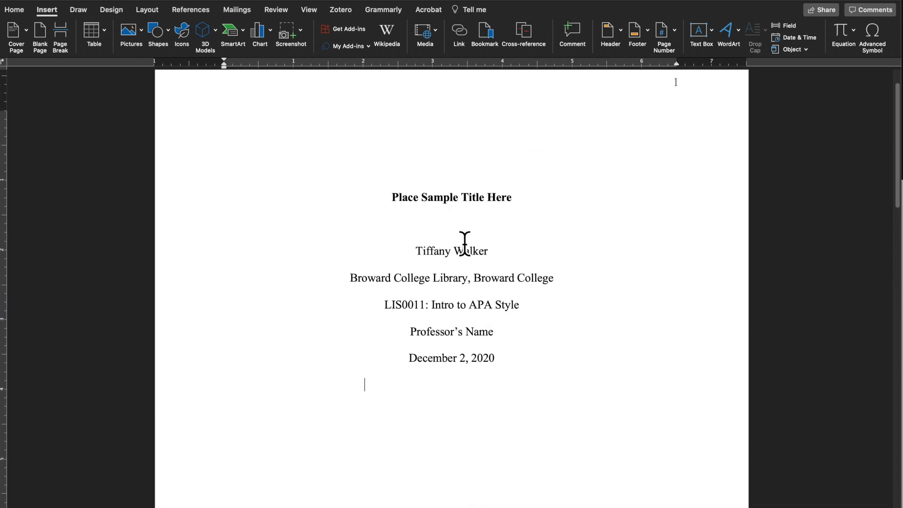
scroll(462, 291, down, 12)
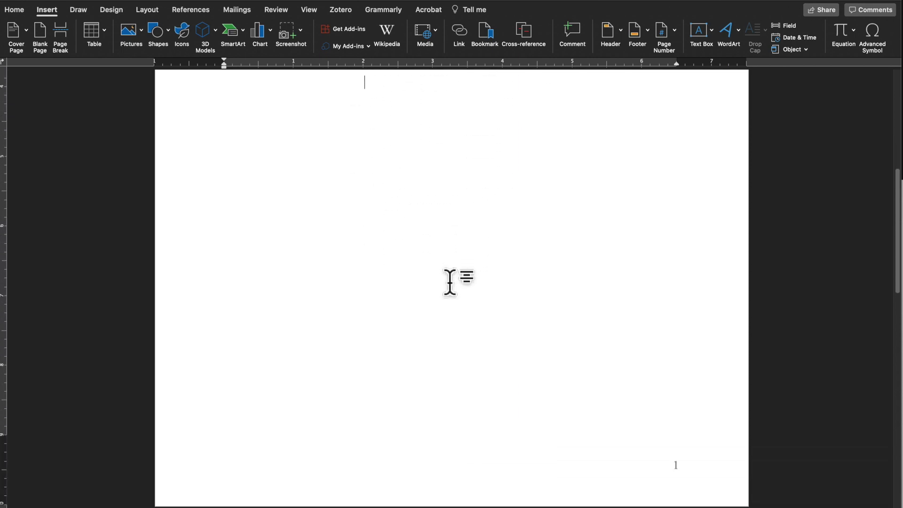
scroll(450, 281, down, 5)
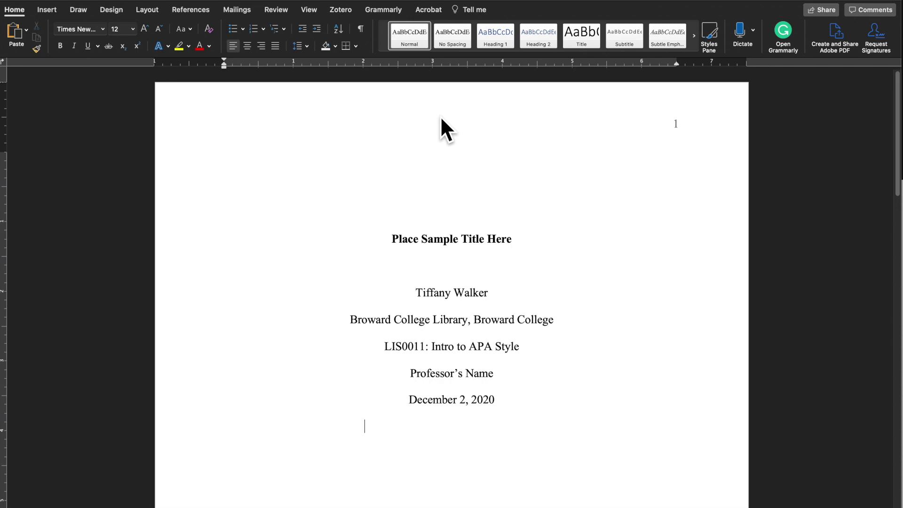
click(46, 10)
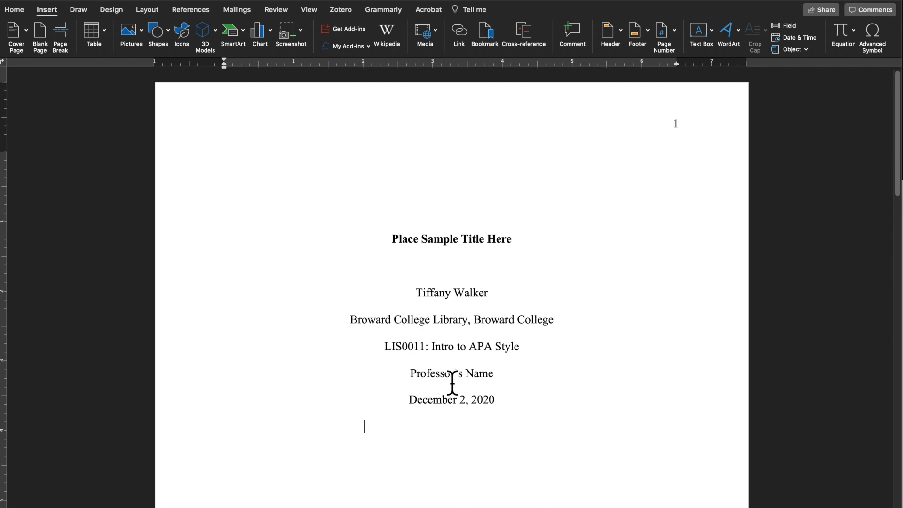
scroll(451, 383, down, 1)
scroll(451, 382, down, 5)
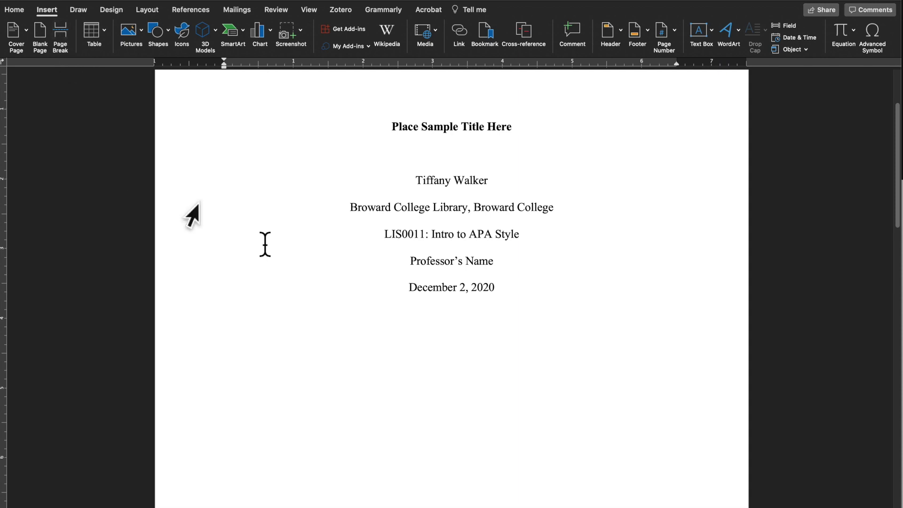
scroll(391, 383, down, 10)
scroll(392, 388, down, 15)
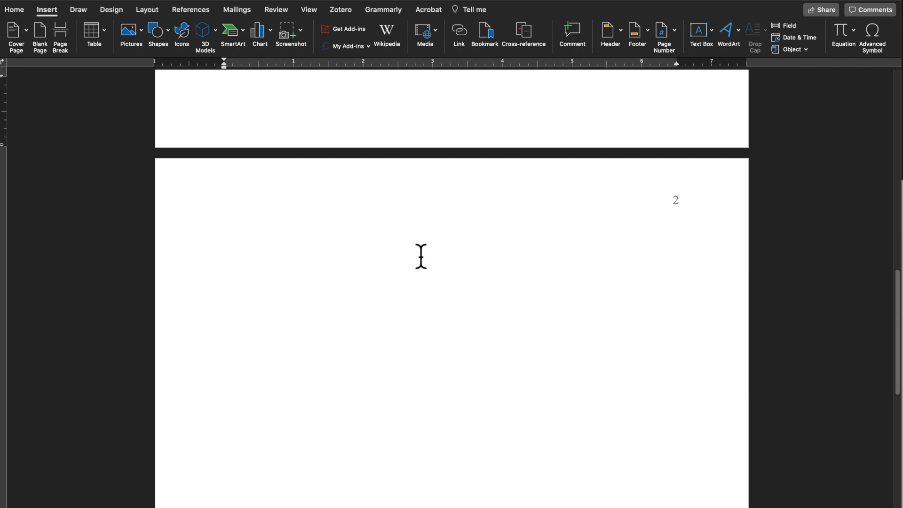
click(350, 238)
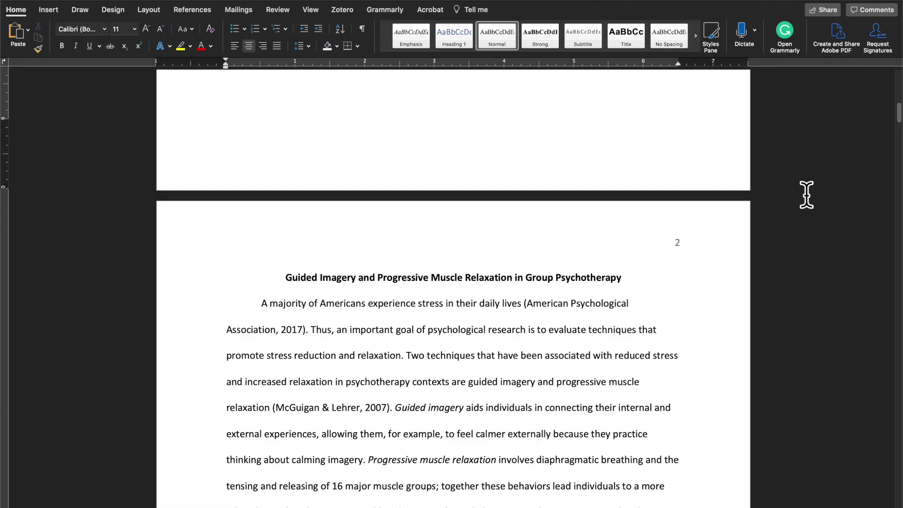
Step: In the sample psychology paper, compare the bold title at the start of page 2 with the title on the title page
drag(286, 278, 620, 278)
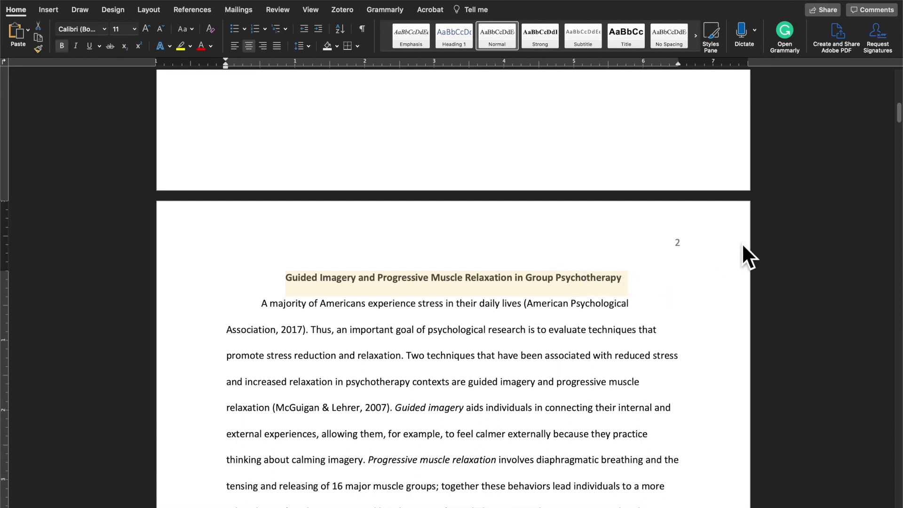
click(899, 119)
drag(899, 118, 899, 85)
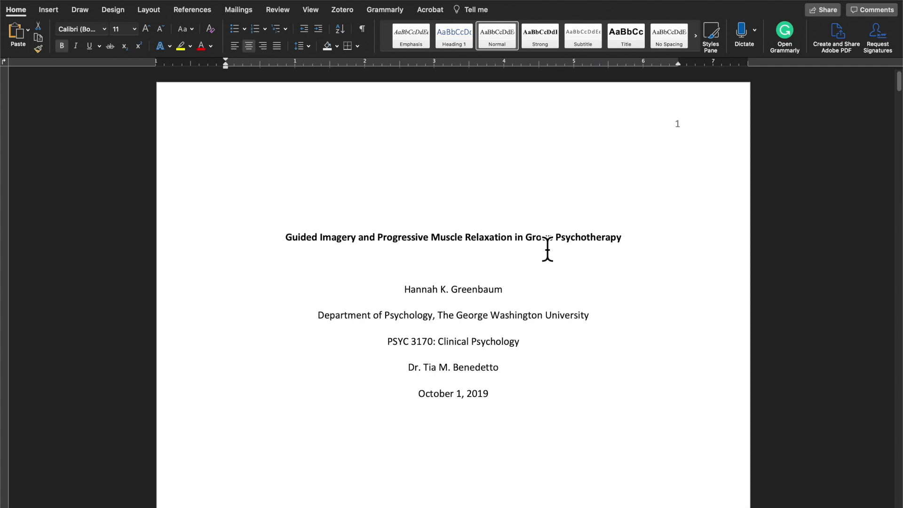
drag(898, 90, 884, 115)
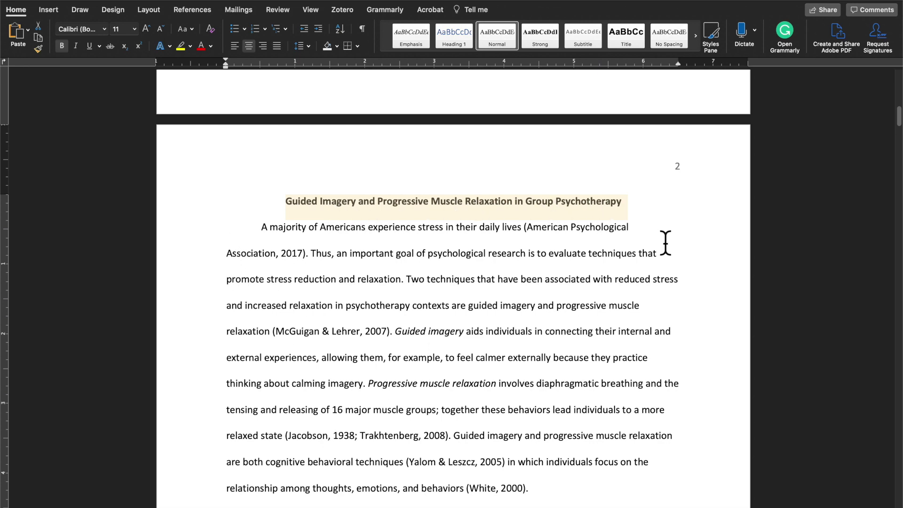
Step: Examine the formatting of the "Guided Imagery", "Features of Guided Imagery" and "Progressive Muscle Relaxation" headings in the sample paper
click(900, 117)
drag(900, 116, 898, 167)
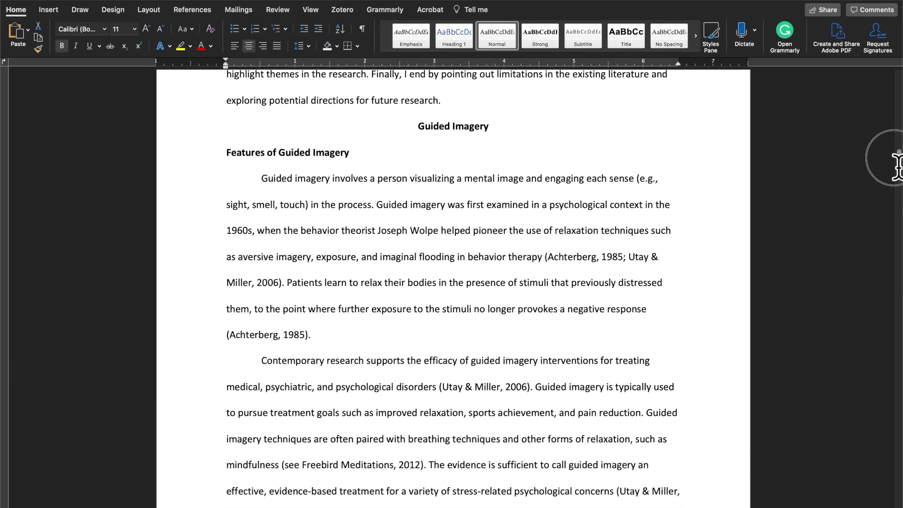
drag(898, 168, 898, 164)
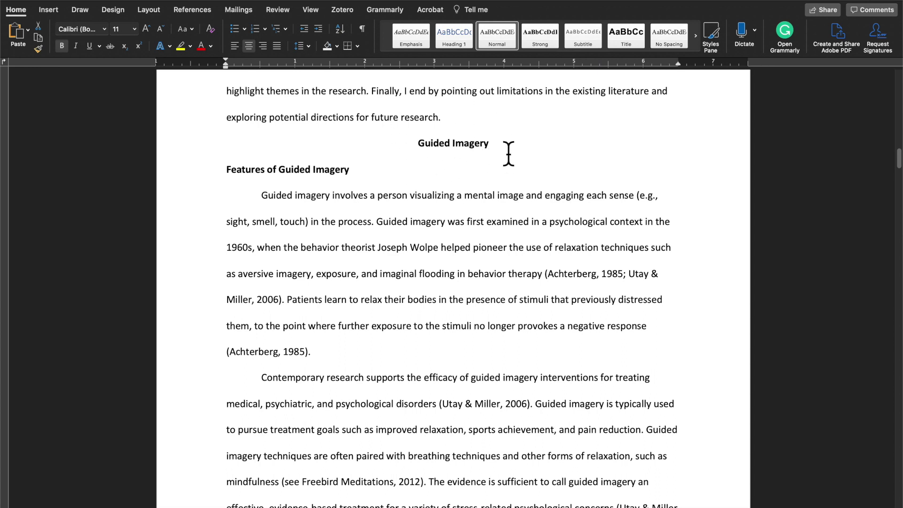
drag(228, 172, 349, 183)
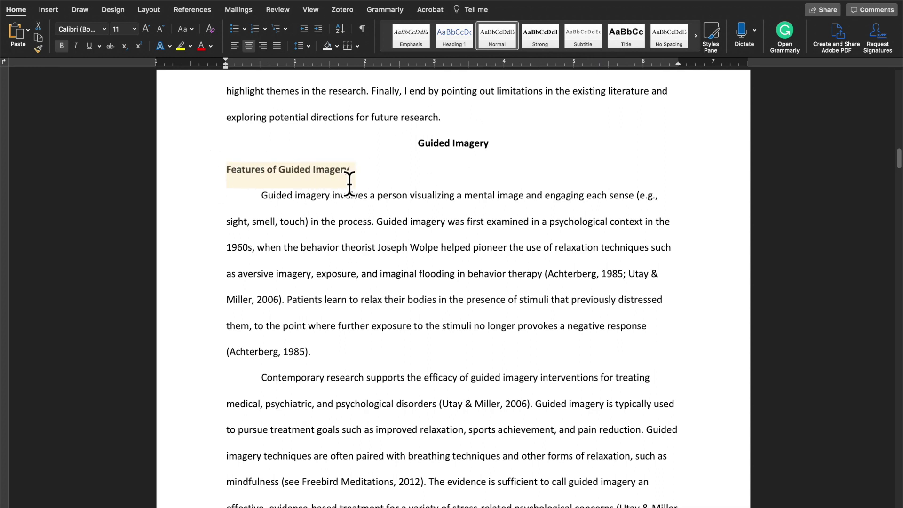
drag(900, 157, 900, 233)
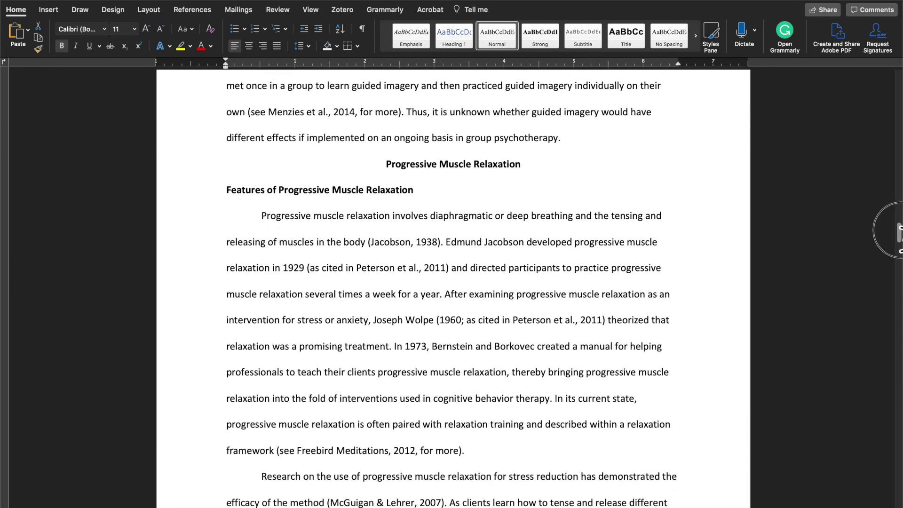
drag(403, 161, 520, 167)
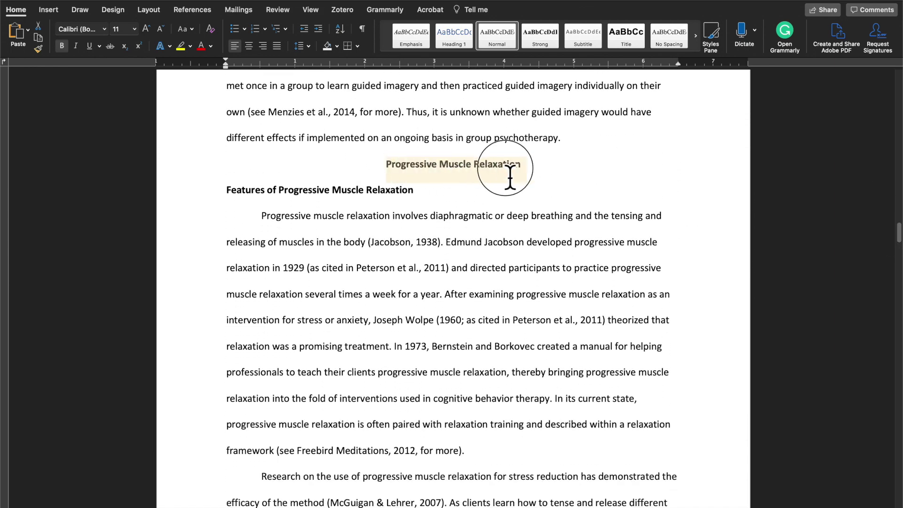
Step: Compare the alignment and bold formatting of the "Progressive Muscle Relaxation" heading with its "Features of Progressive Muscle Relaxation" subheading
drag(227, 202, 403, 201)
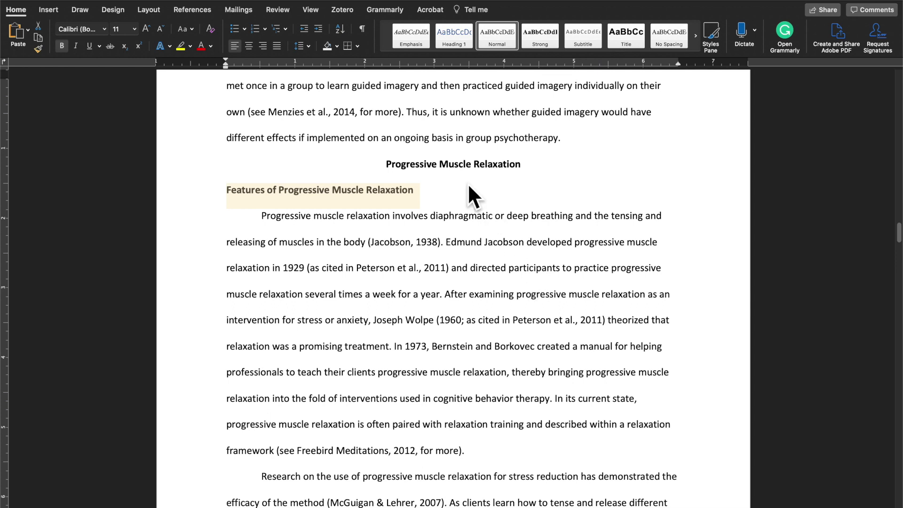
drag(379, 165, 530, 185)
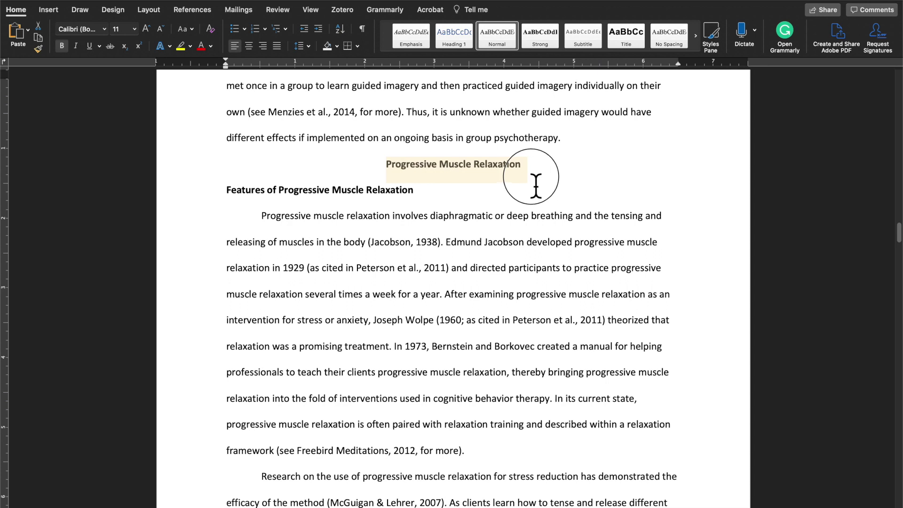
key(super+e)
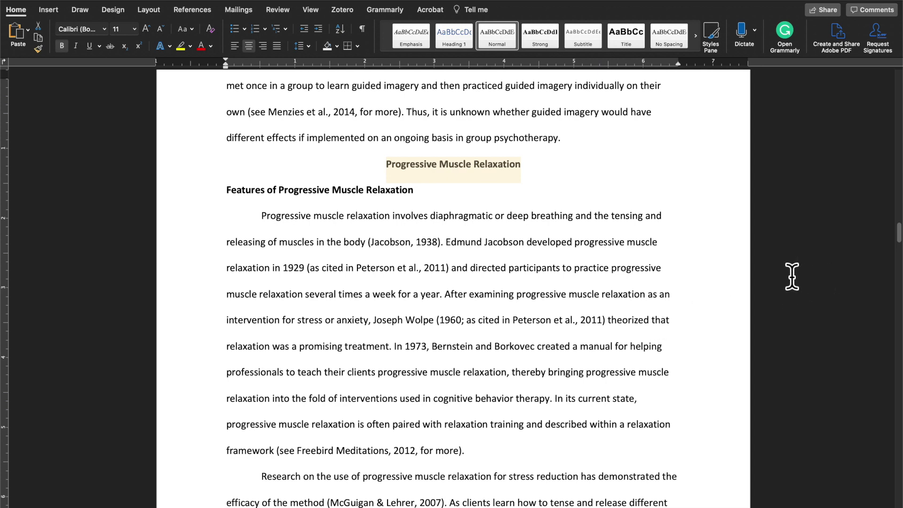
click(558, 274)
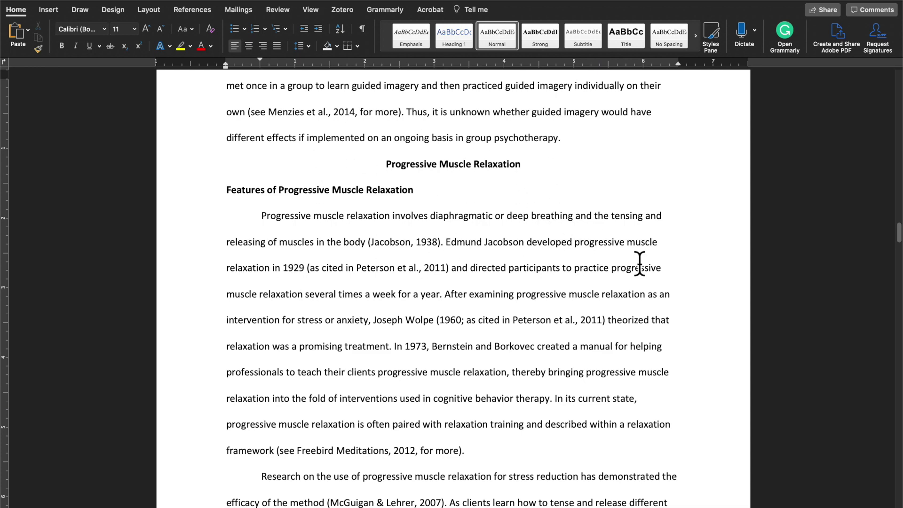
Step: Review the sample paper's "Conclusion" and "Limitations of Existing Research" headings and the text continuing on page 8
drag(899, 233, 899, 329)
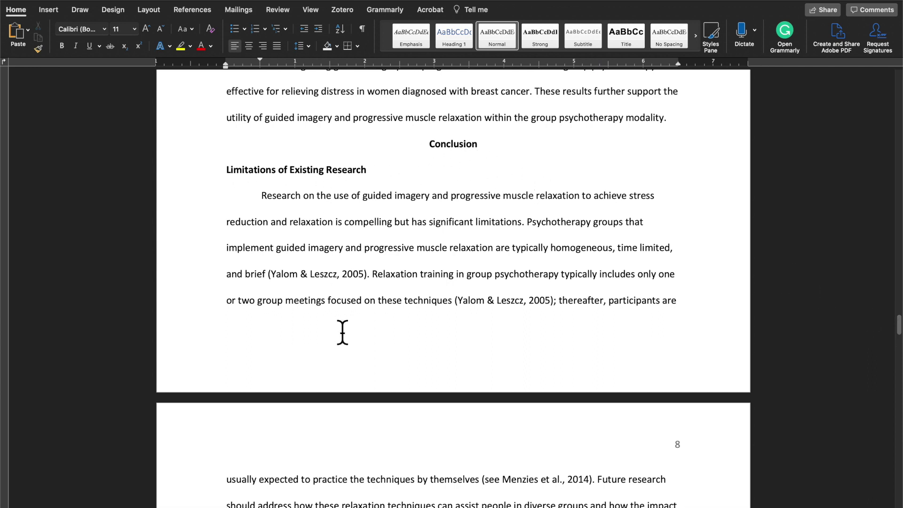
scroll(341, 330, down, 5)
scroll(341, 329, down, 15)
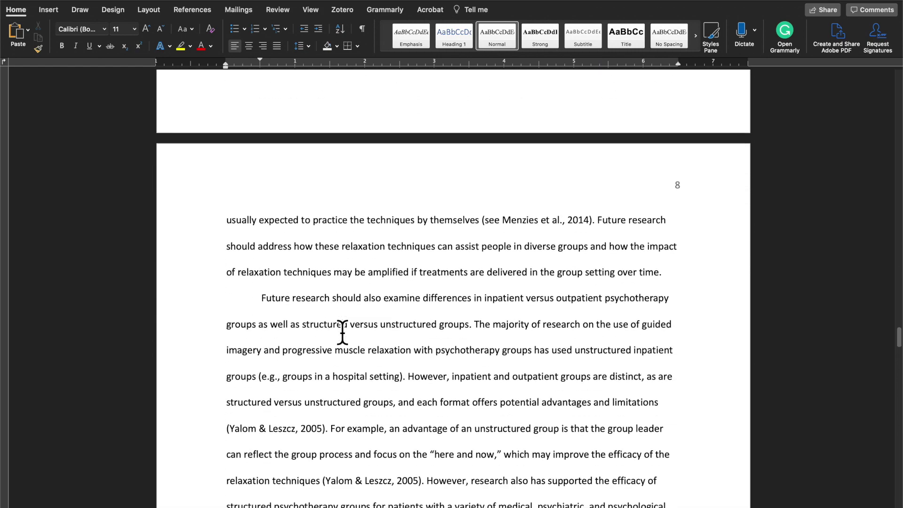